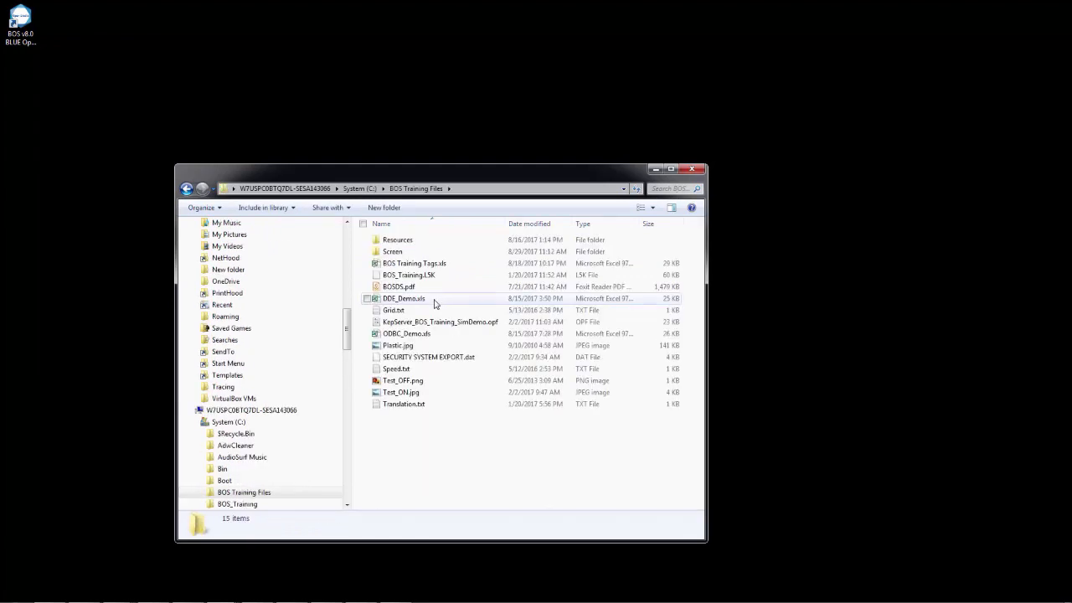
- Copy the three Main files from BOS Training Files\Screen into BOS_Training\Screen, overwriting all existing files, and close the folder window
double_click(388, 255)
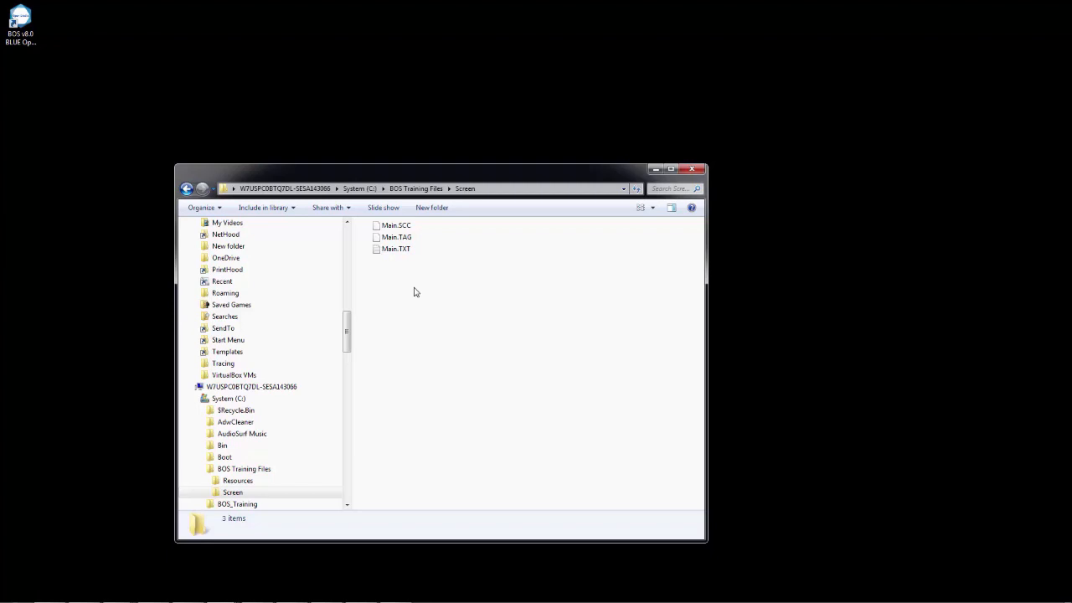
left_click_drag(473, 280, 368, 220)
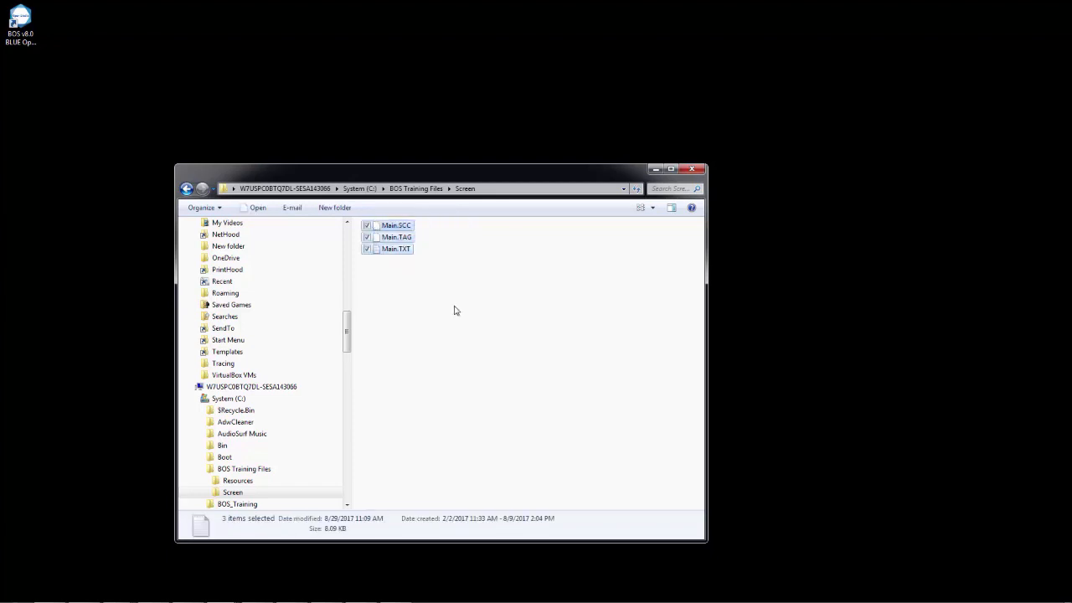
left_click(360, 188)
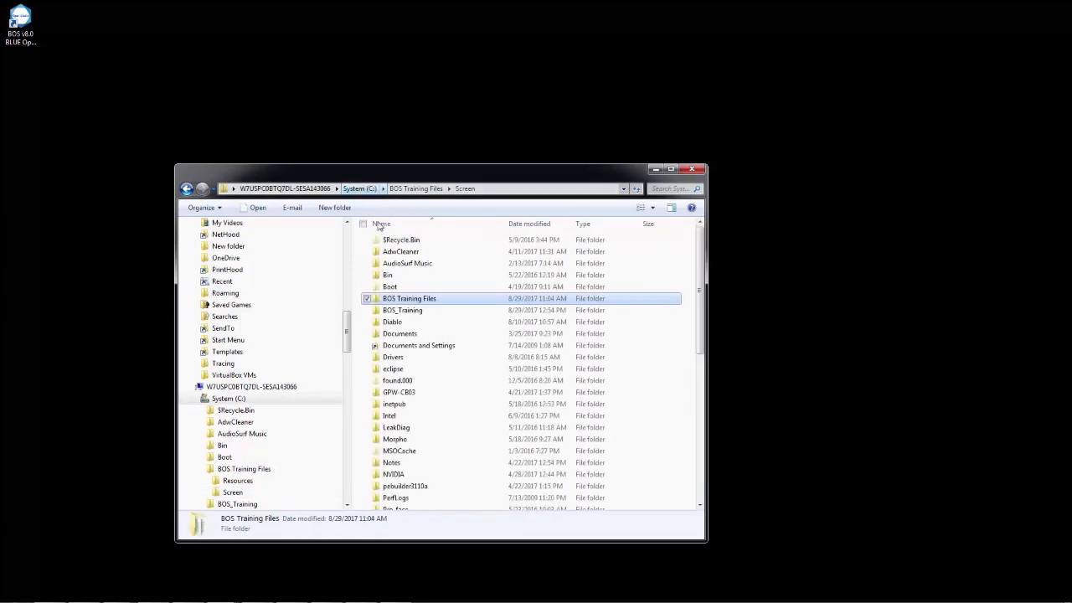
double_click(401, 311)
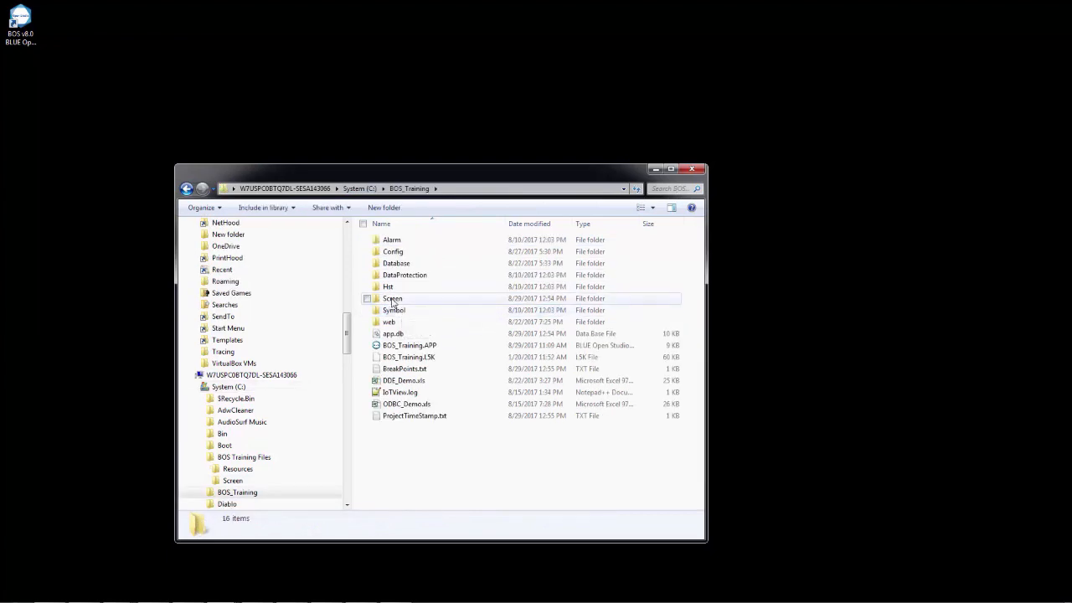
double_click(392, 300)
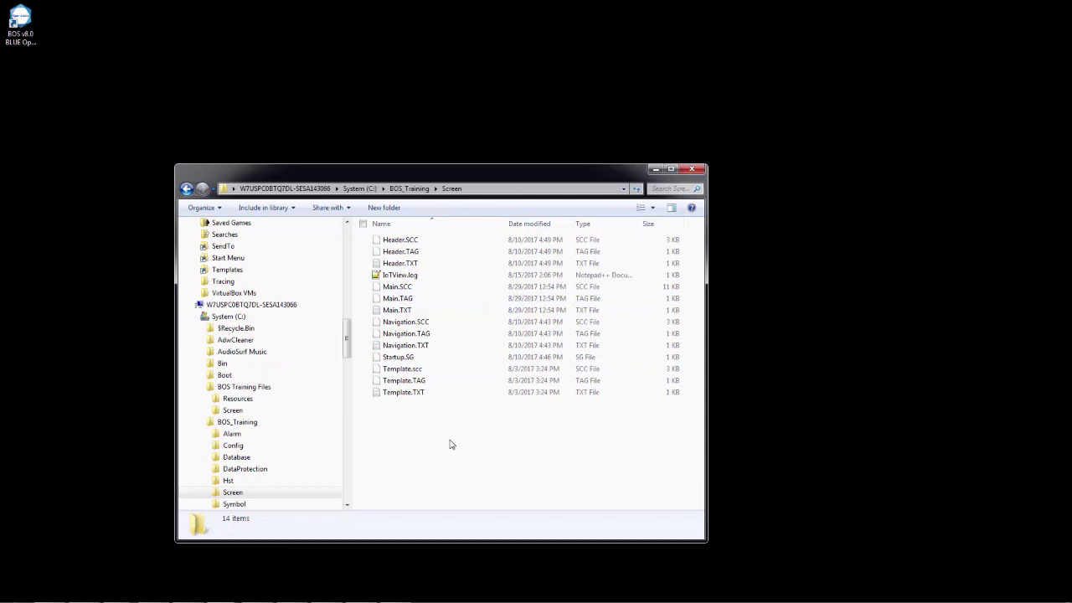
key("ctrl+v")
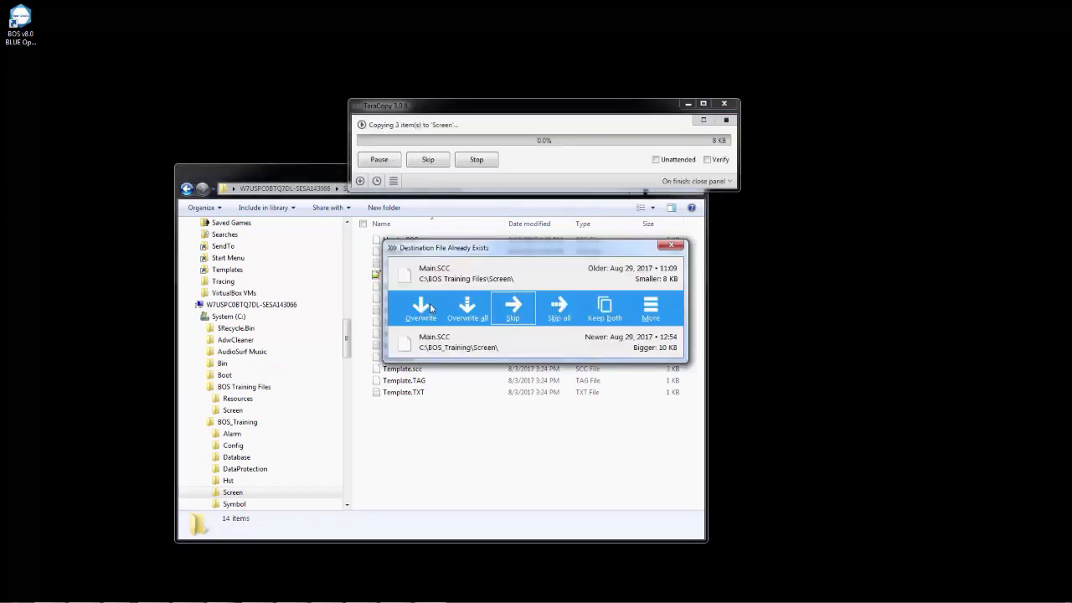
left_click(466, 308)
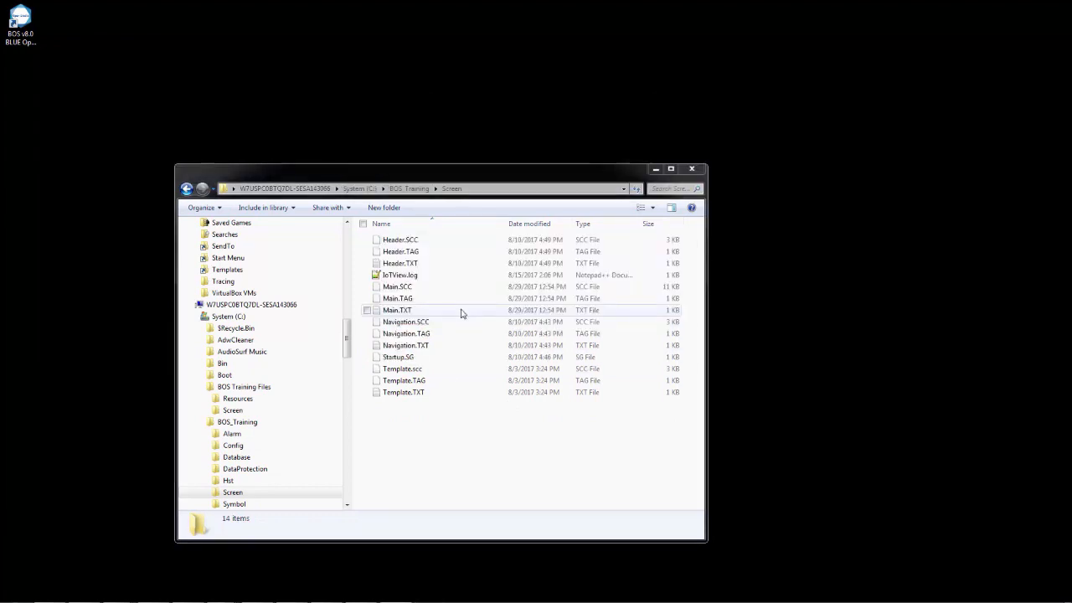
left_click(695, 172)
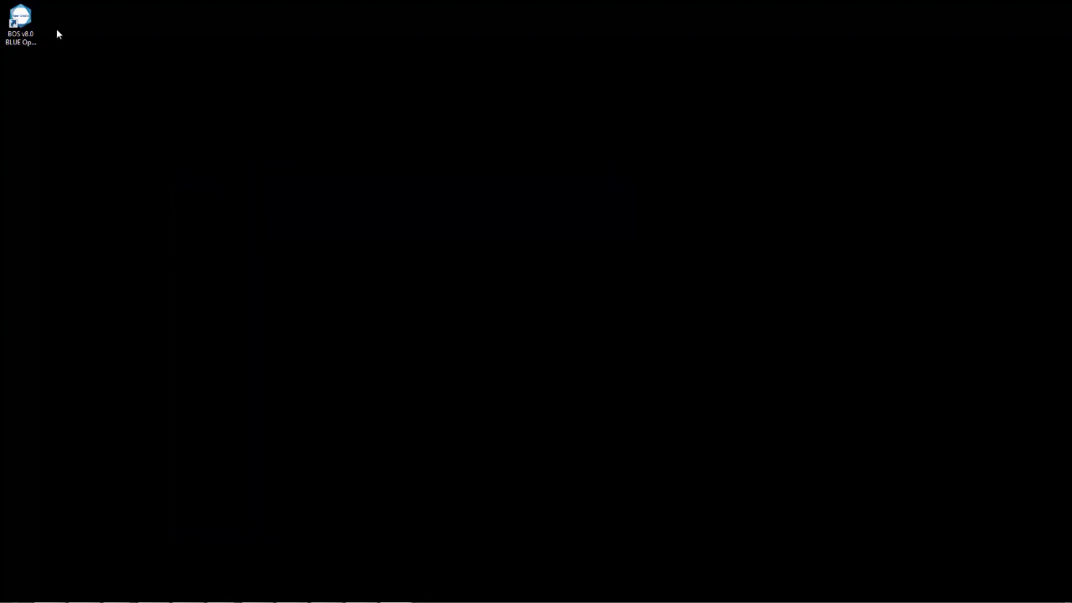
- Start BLUE Open Studio and open the Main screen of the BOS_Training project
double_click(25, 24)
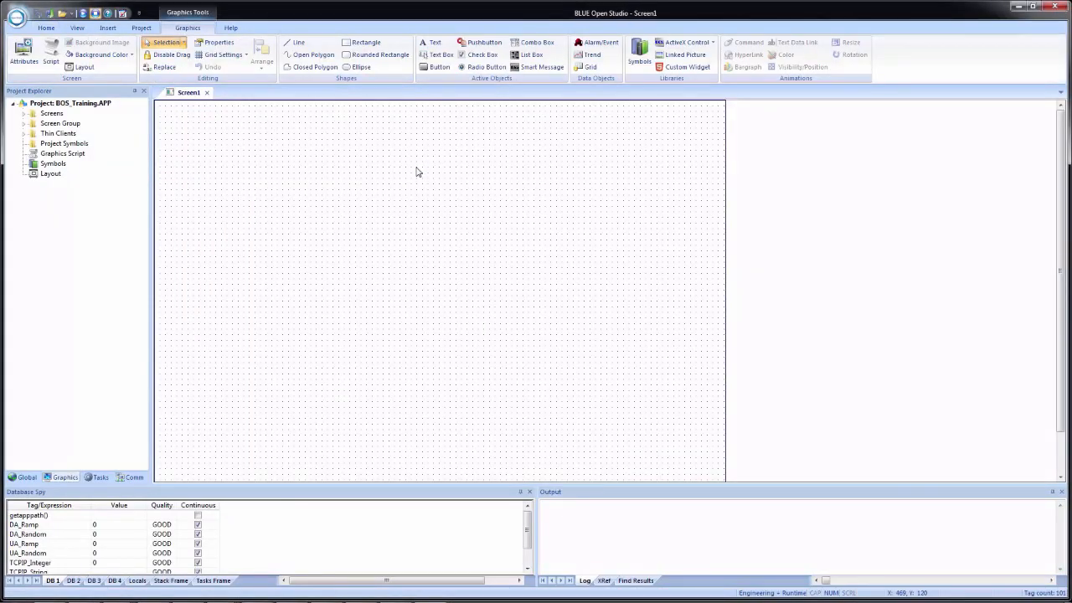
left_click(26, 118)
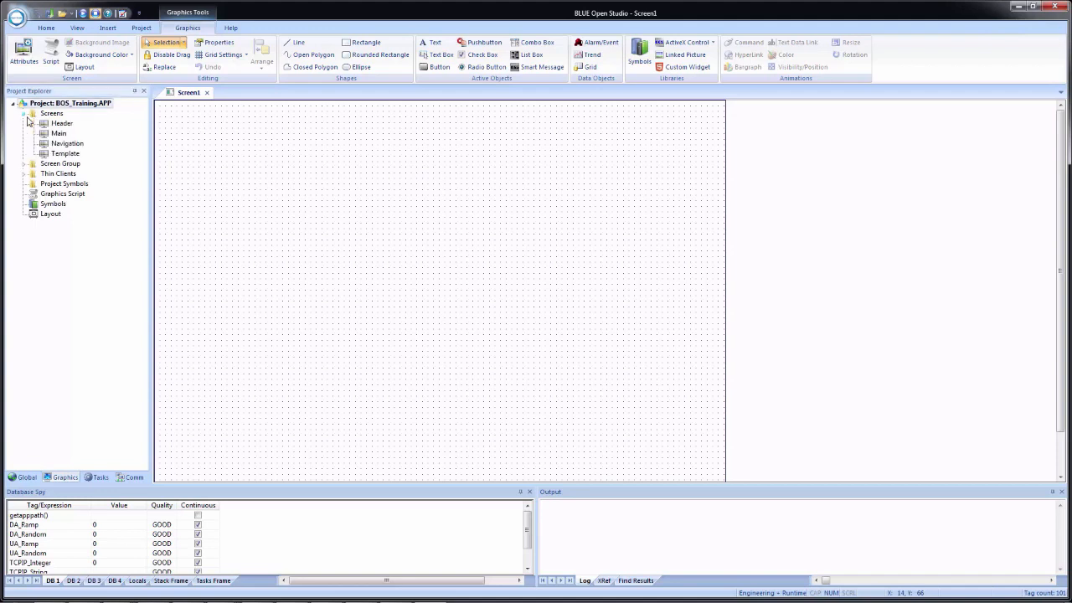
double_click(56, 136)
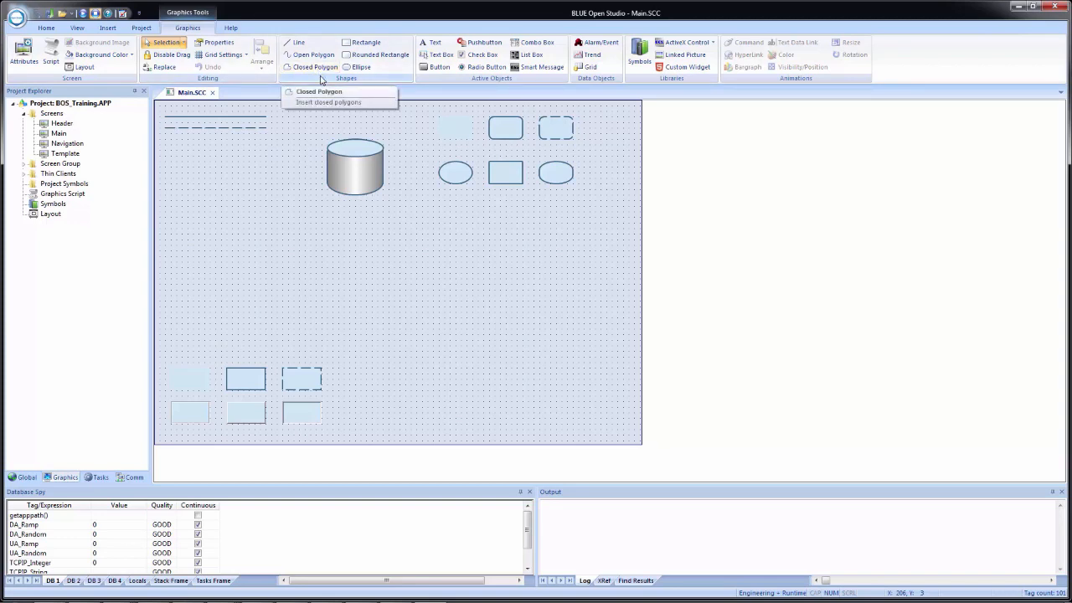
- Draw an ellipse about 131 wide and 100 high below the two lines on the Main screen
left_click(358, 67)
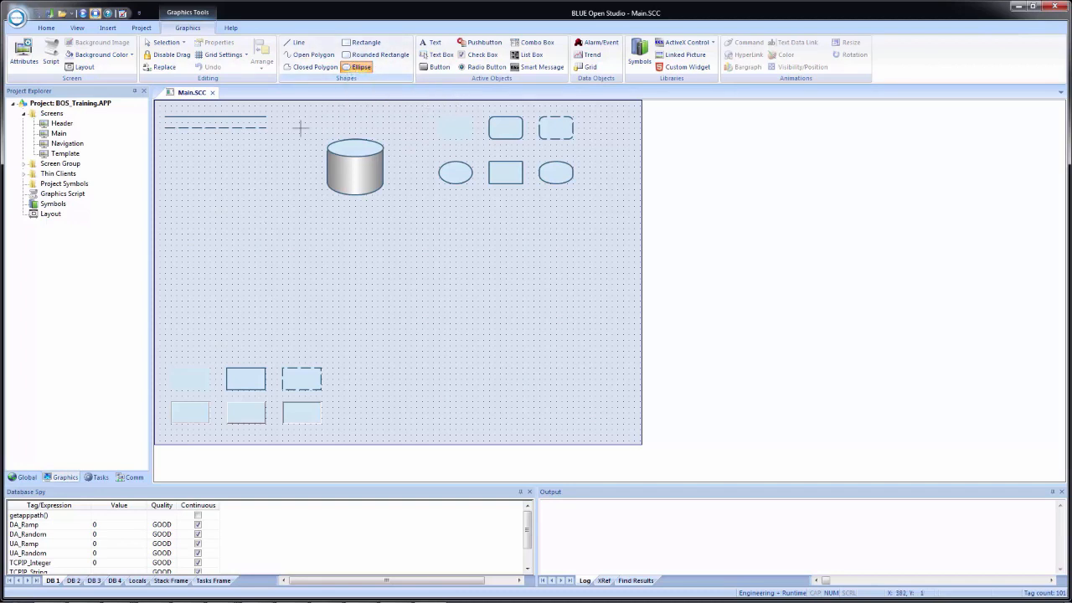
left_click(167, 193)
left_click_drag(167, 193, 240, 253)
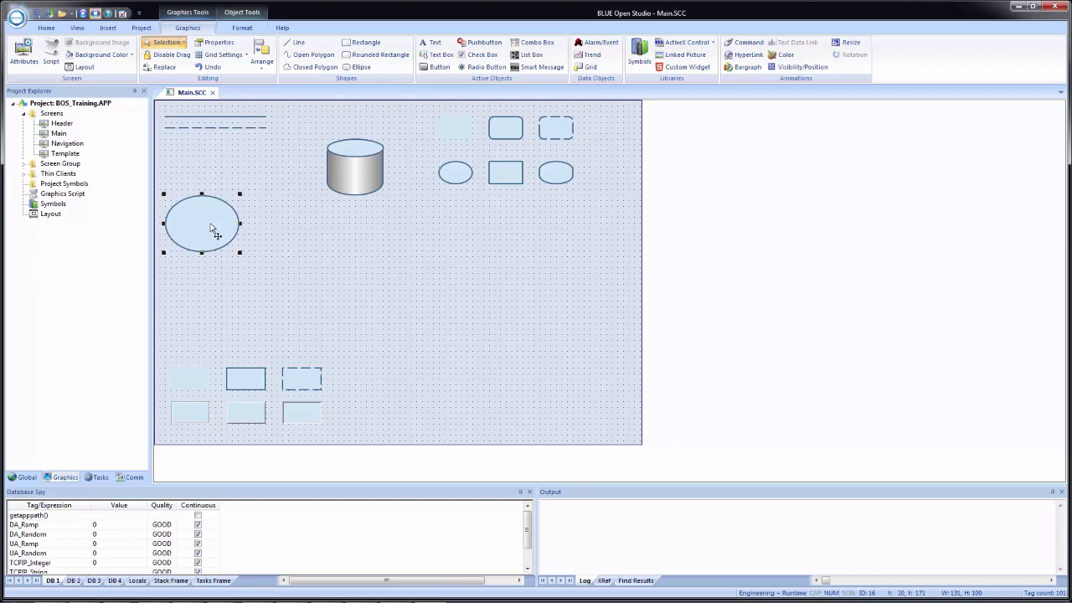
- Open the new ellipse's Object Properties, pin the properties window and move it clear of the ellipse
right_click(211, 227)
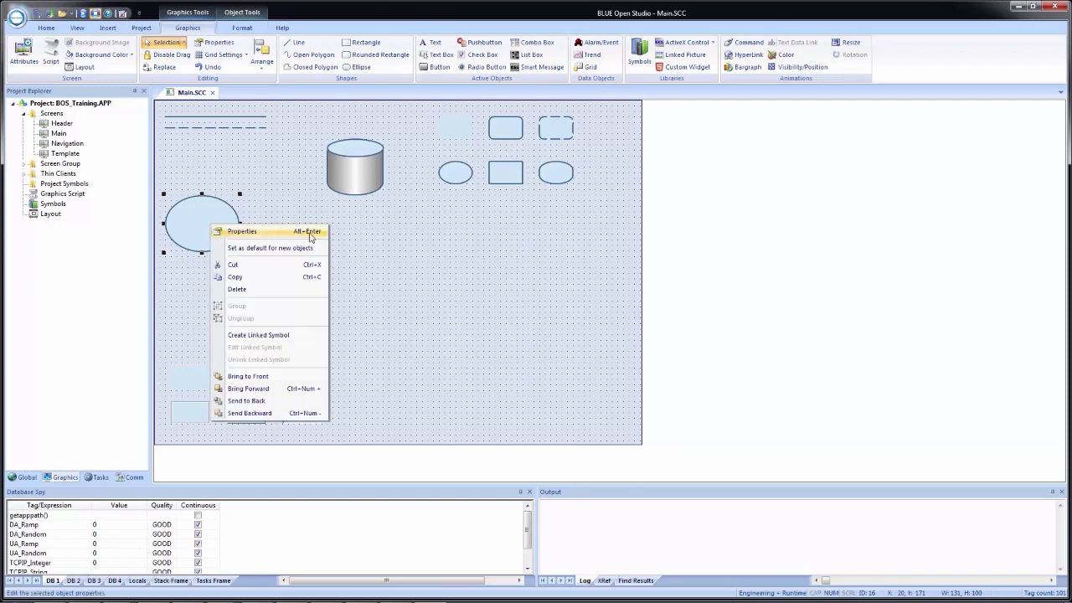
left_click(268, 206)
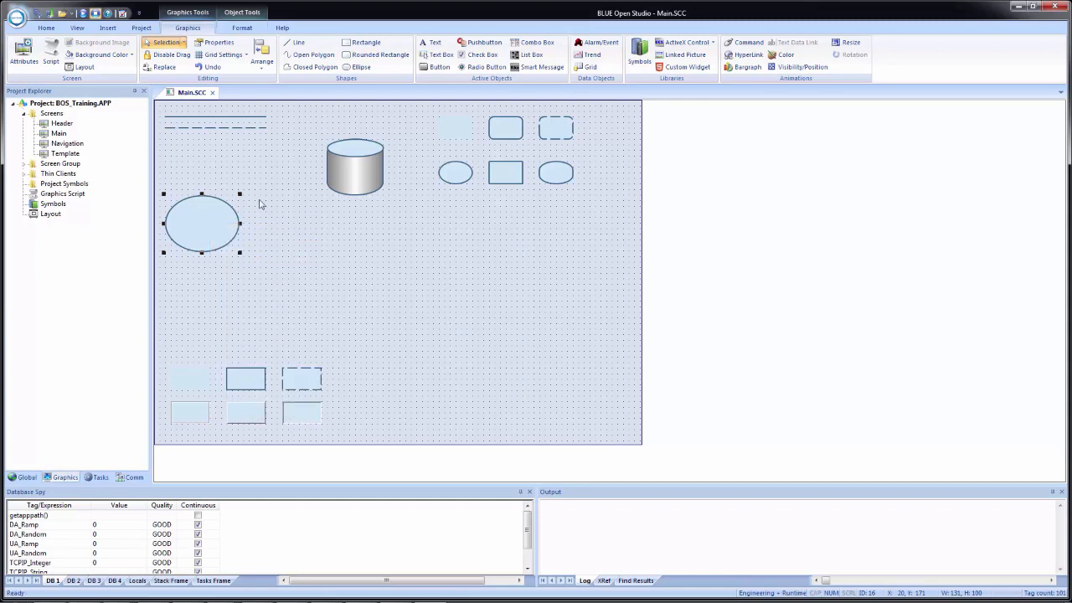
double_click(193, 224)
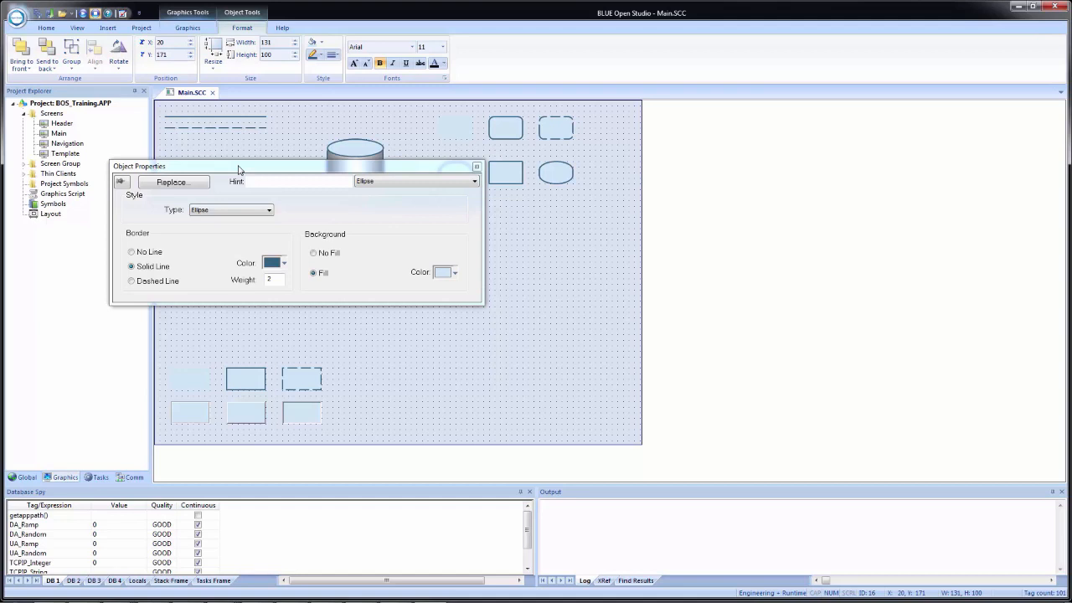
left_click(123, 186)
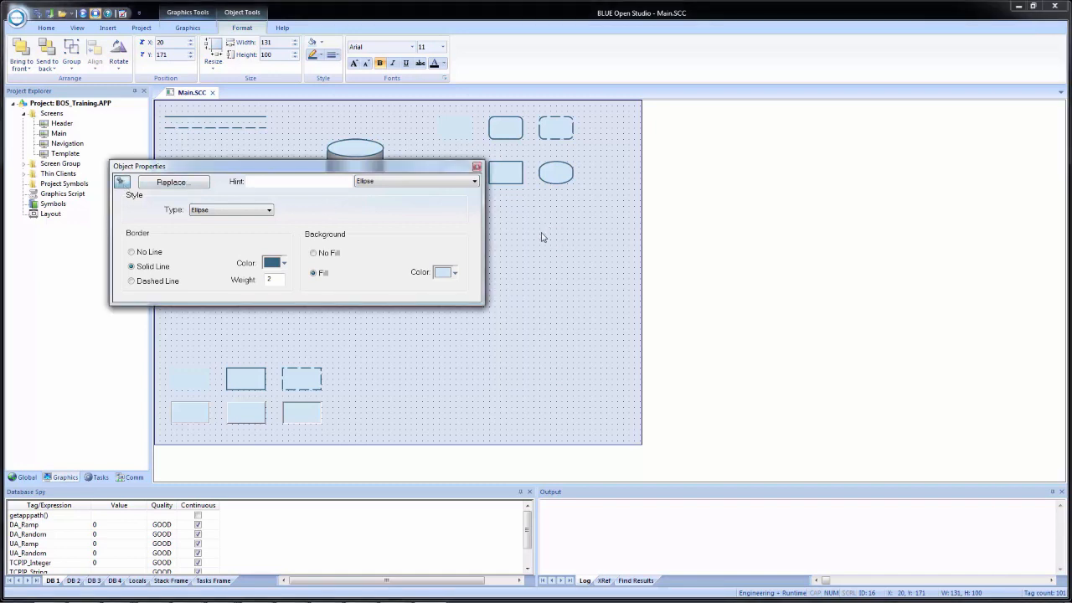
left_click_drag(323, 161, 675, 254)
- Select several shapes and the large ellipse to view their properties in the pinned window, and unpin and dismiss it
left_click(449, 172)
left_click(347, 179)
left_click(461, 137)
left_click(222, 131)
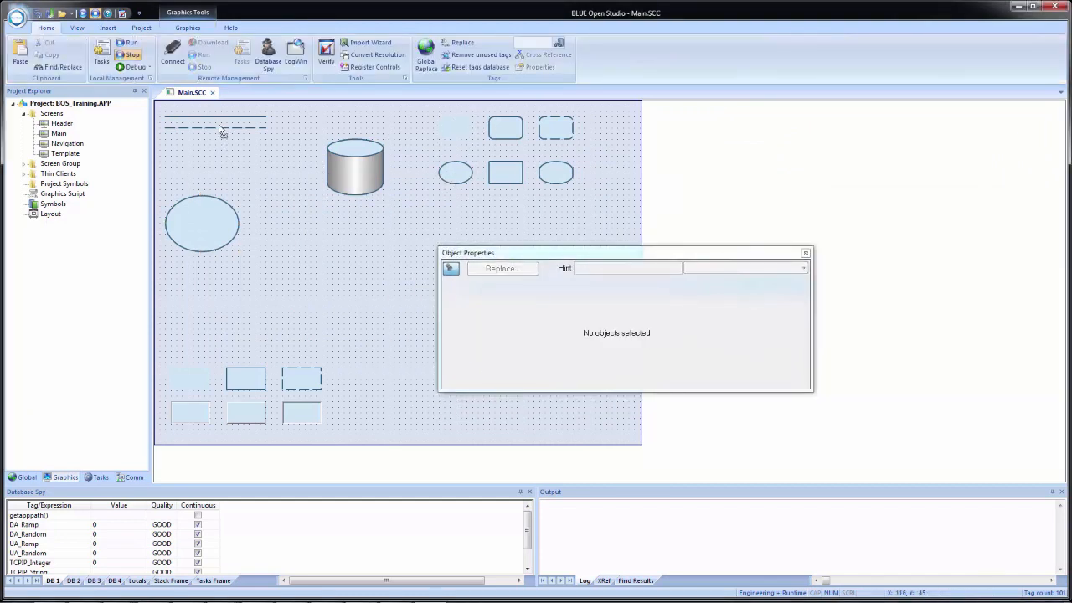
left_click(215, 232)
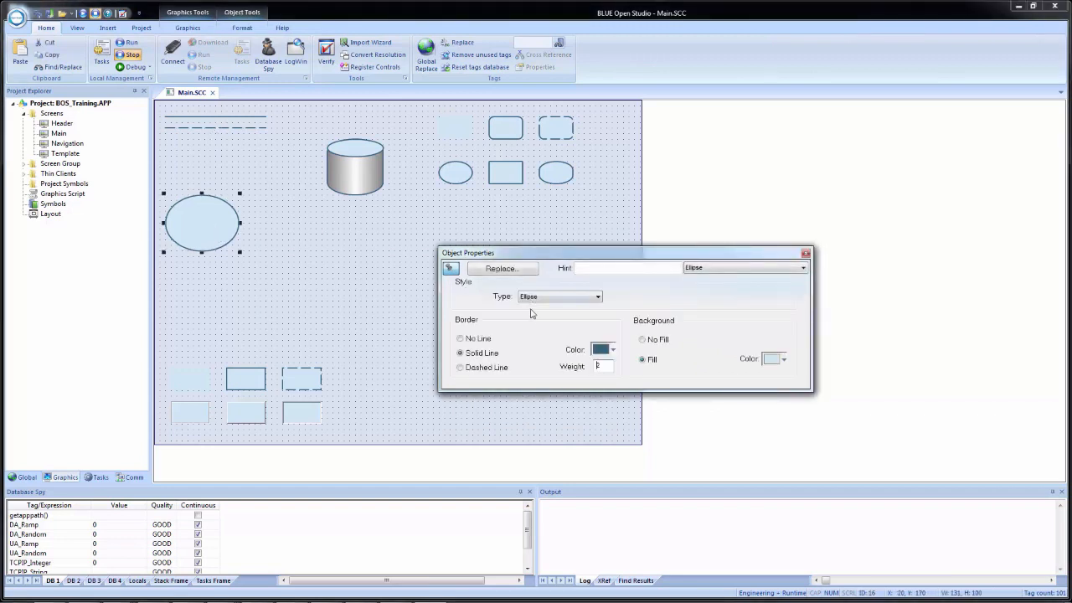
left_click(450, 269)
left_click(436, 324)
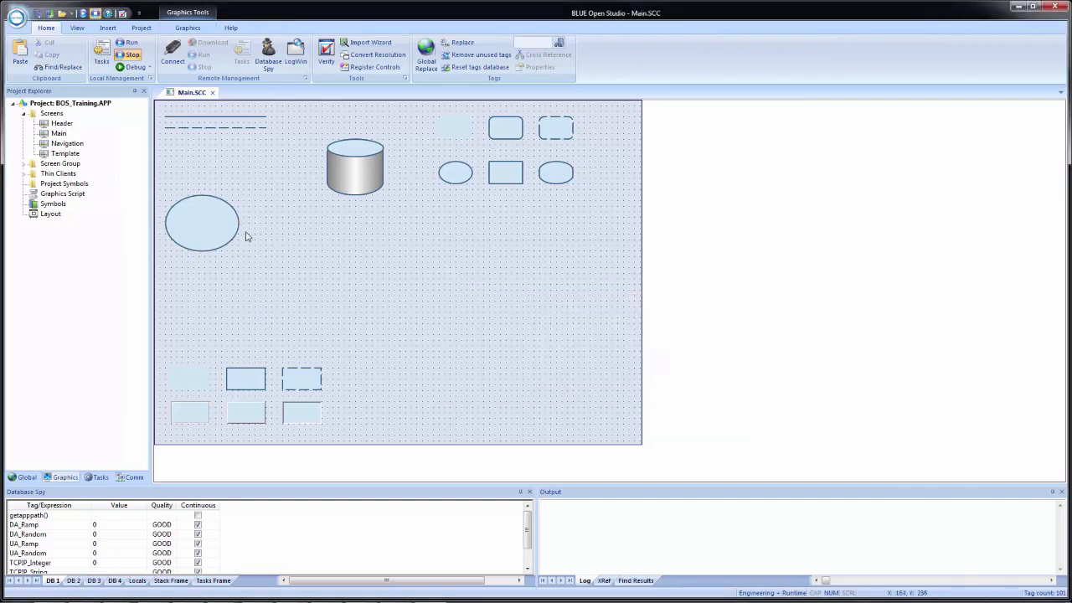
- Reopen the large ellipse's Object Properties and try to replace its tags and strings
double_click(213, 241)
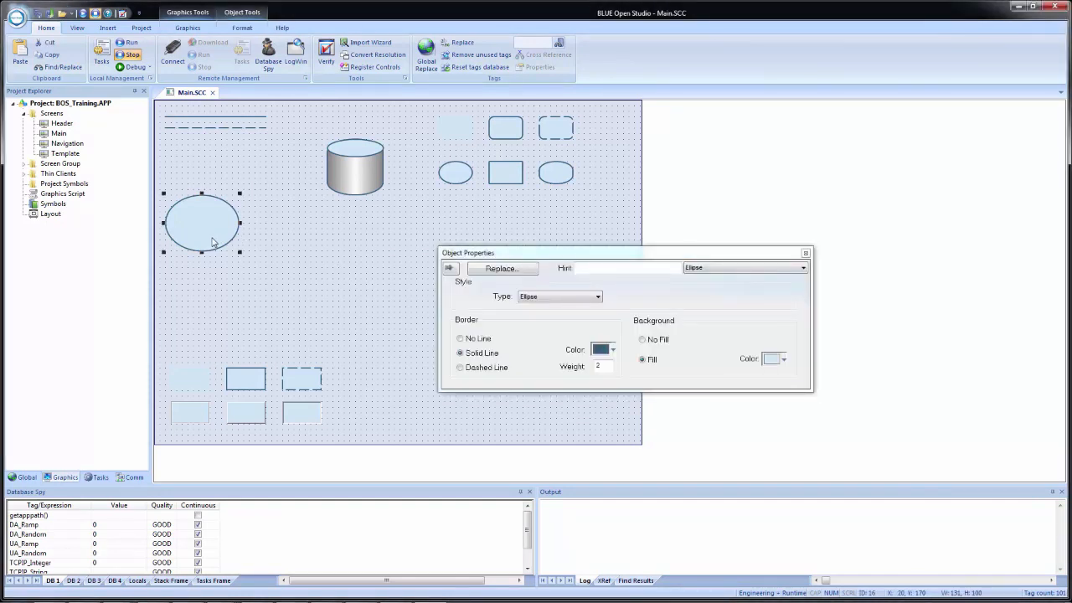
left_click(499, 269)
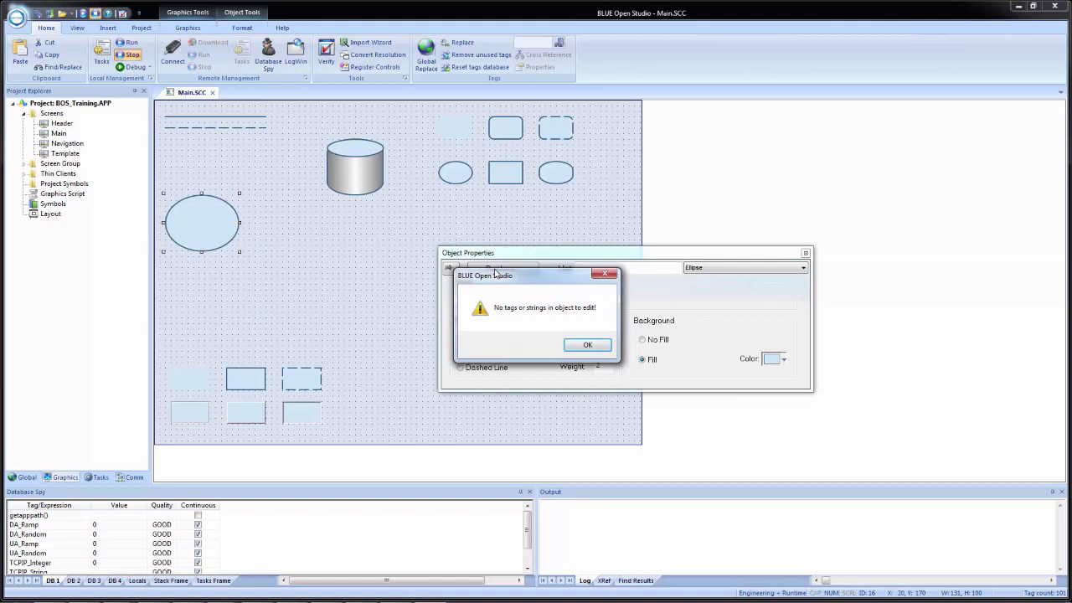
left_click(575, 346)
- Enter "Hint Goes Here" as the large ellipse's hint and check its list of editable object elements
left_click(586, 267)
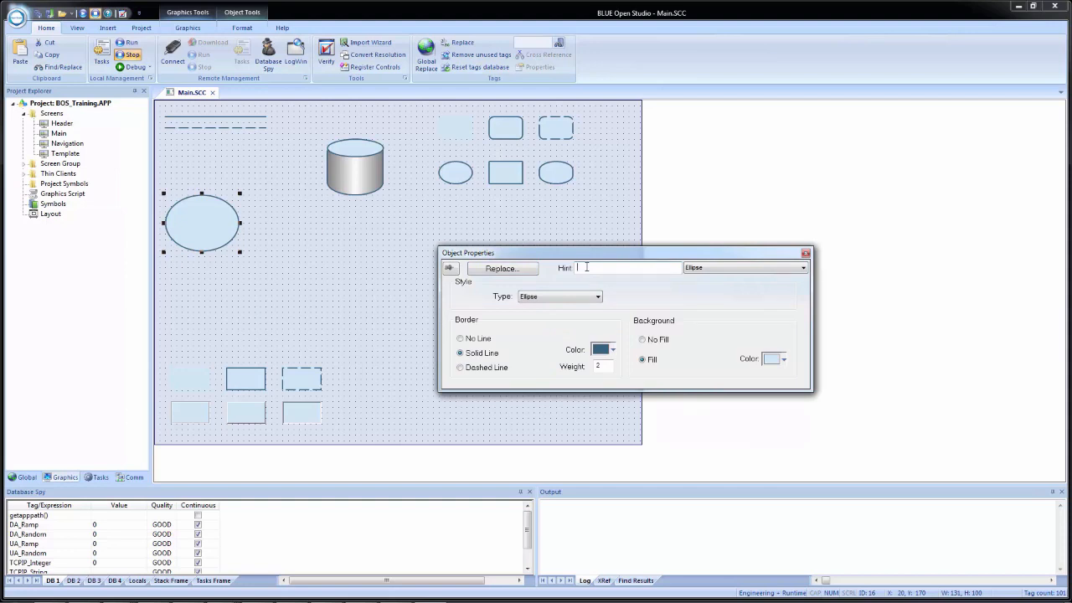
type("Hin")
type(" Ga")
type("es Here")
left_click(703, 268)
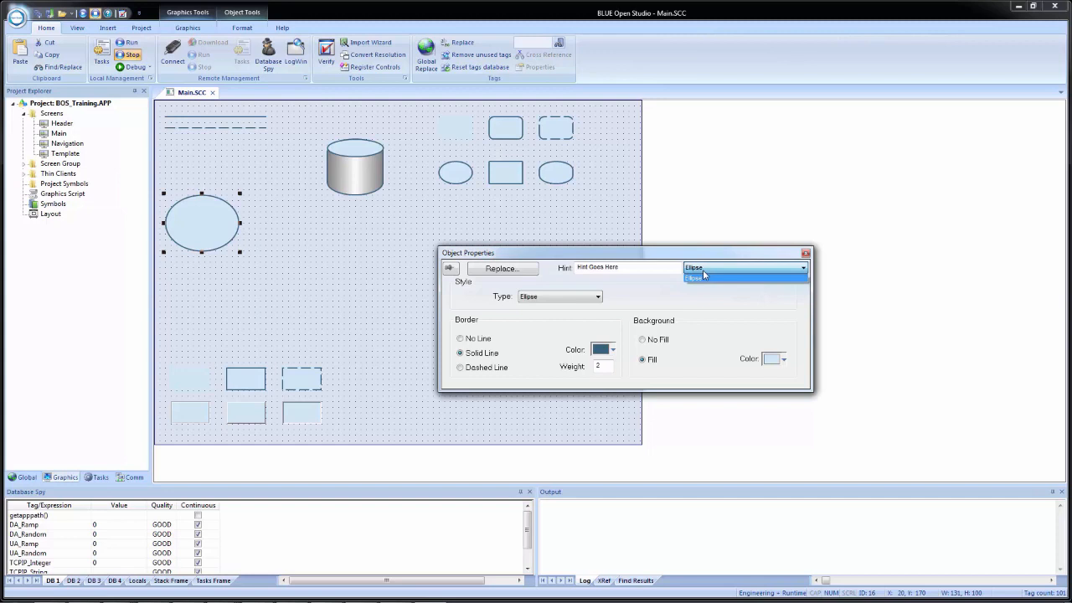
left_click(670, 295)
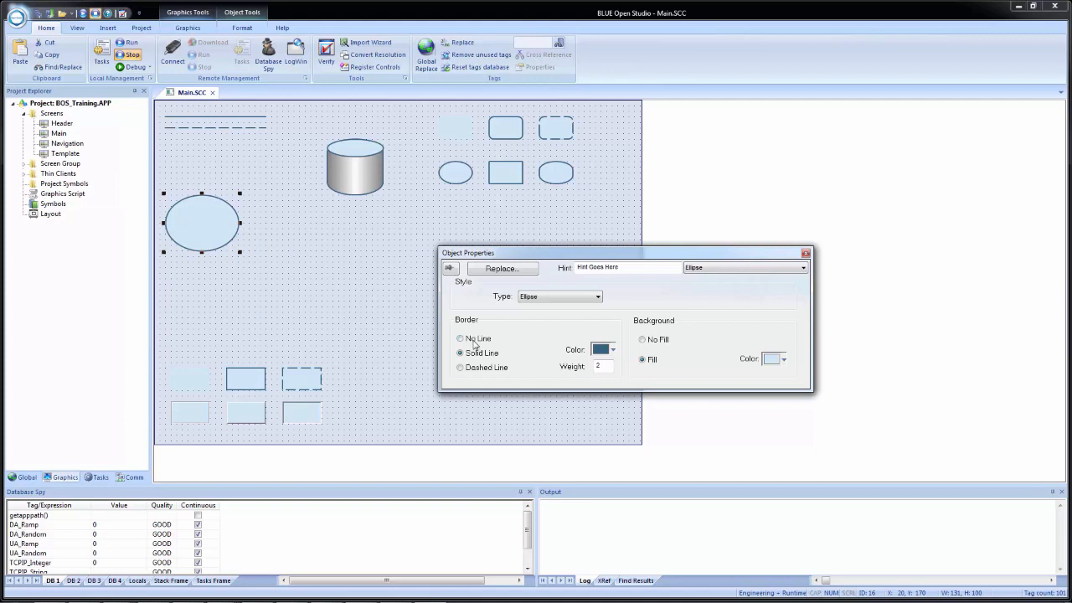
- Try the Dashed Line, No Line and Solid Line border styles on the large ellipse
left_click(483, 369)
left_click(482, 338)
left_click(483, 354)
left_click(482, 352)
- Try gray and light blue border colors on the large ellipse and set its border weight to 6
left_click(614, 349)
left_click(614, 397)
left_click(614, 349)
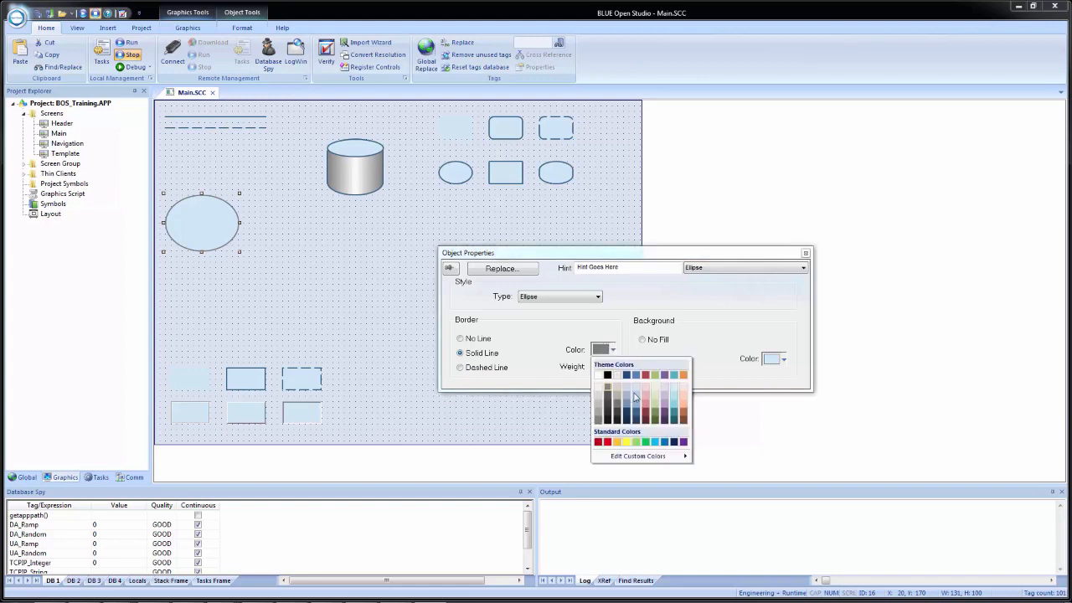
left_click(635, 398)
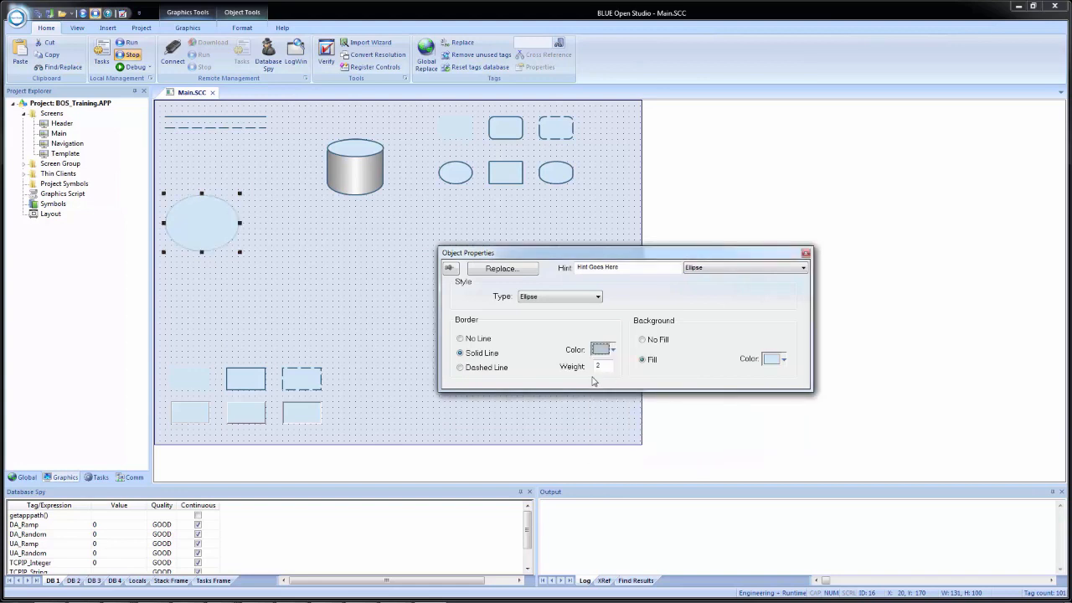
double_click(609, 366)
type("6")
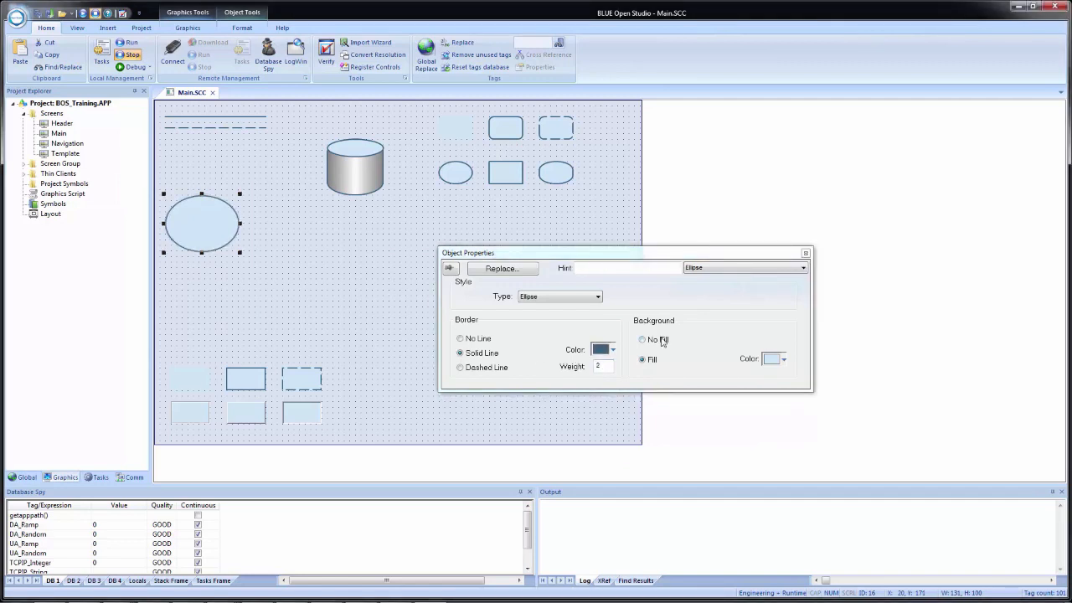
- Try the No Fill background on the large ellipse, view the available fill colors and close its properties
left_click(663, 342)
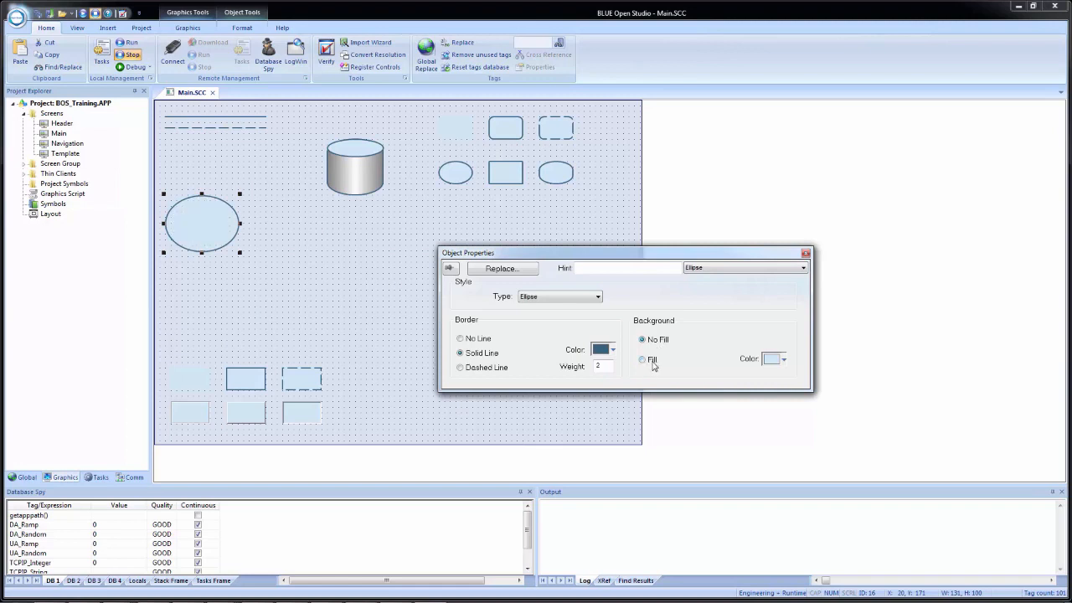
left_click(784, 360)
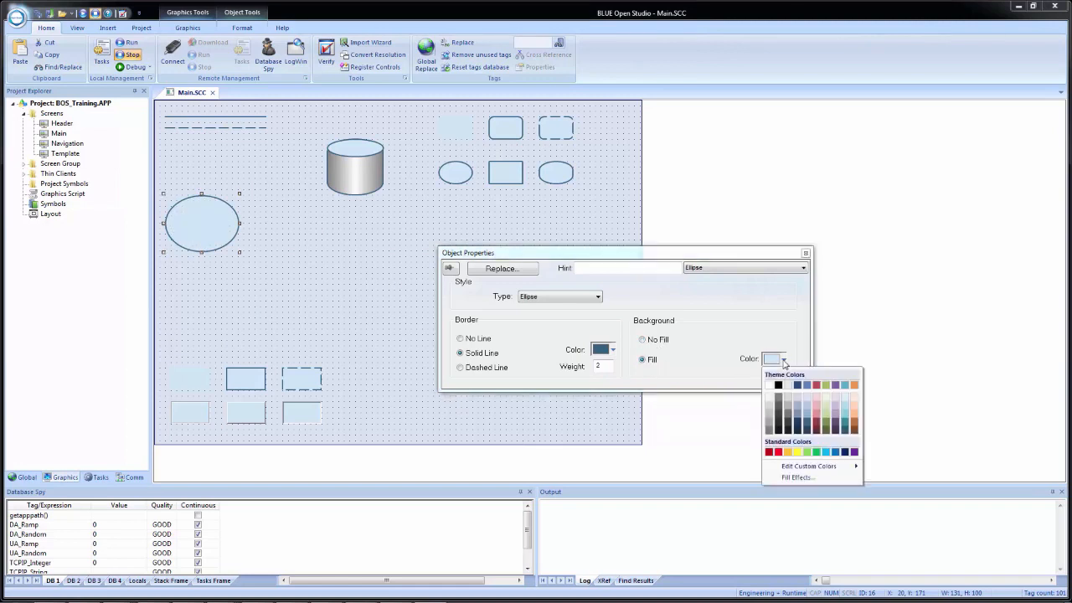
left_click(789, 335)
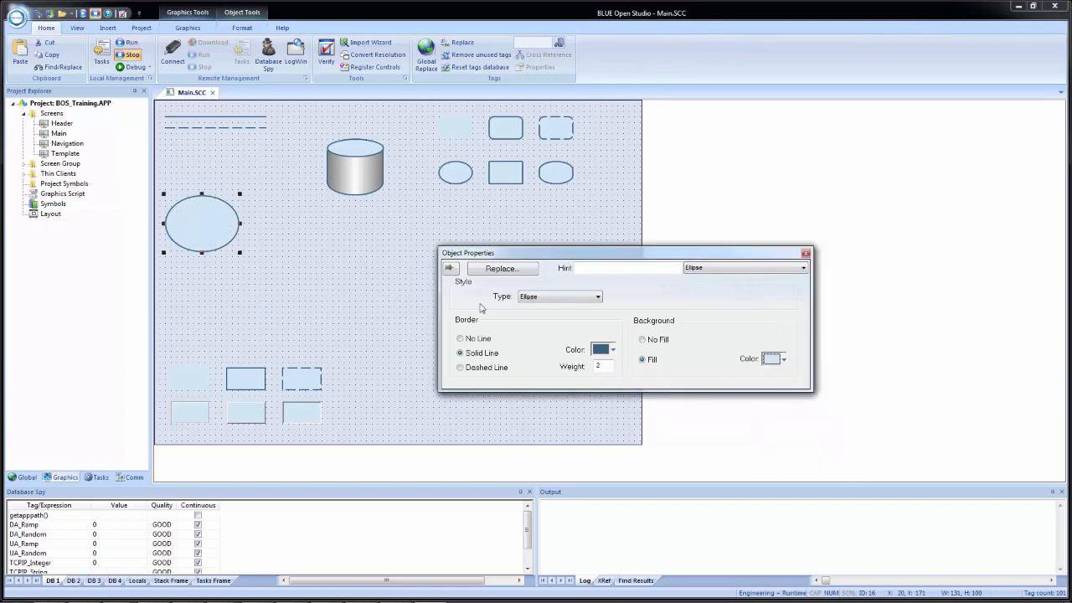
left_click(346, 288)
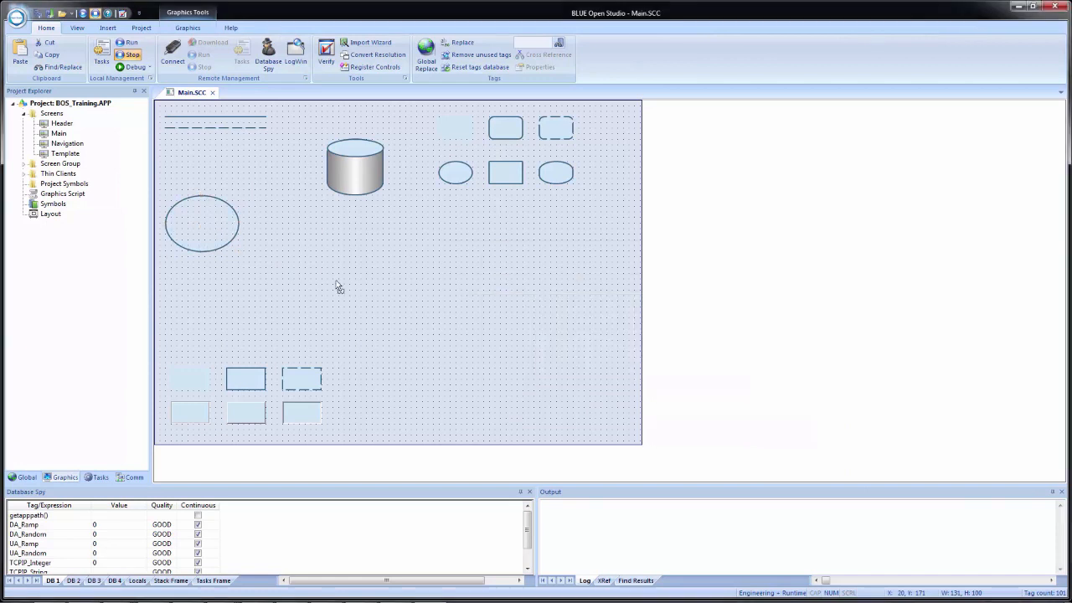
- Set the large ellipse's background to Fill and review the available ellipse style types
mouse_move(206, 237)
left_mouse_down()
mouse_move(339, 173)
mouse_move(466, 188)
mouse_move(294, 259)
mouse_move(222, 240)
left_mouse_up()
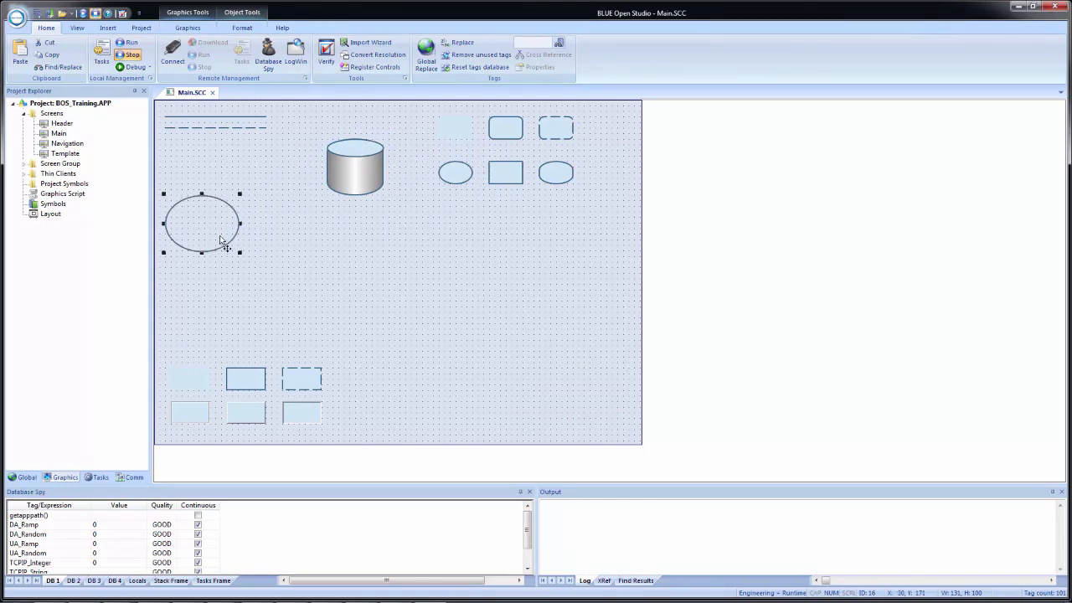
double_click(222, 239)
left_click(653, 363)
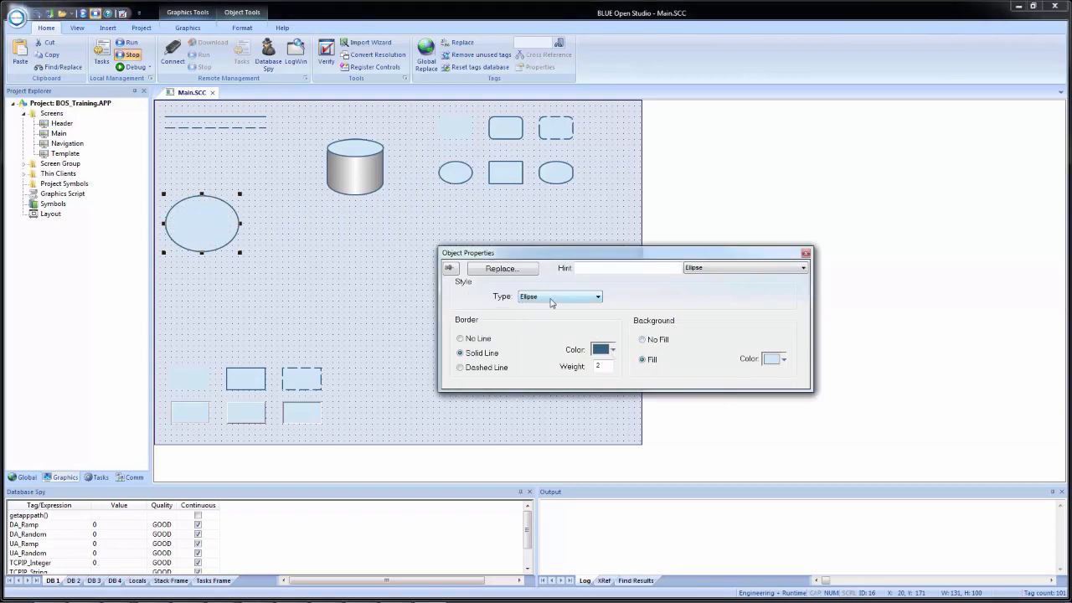
left_click(552, 303)
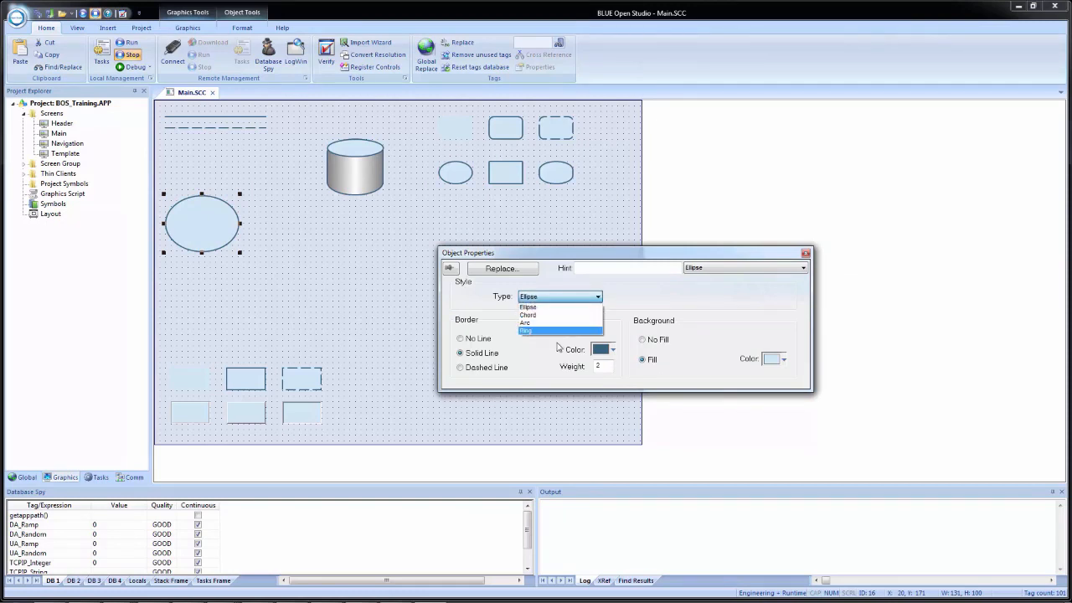
left_click(645, 296)
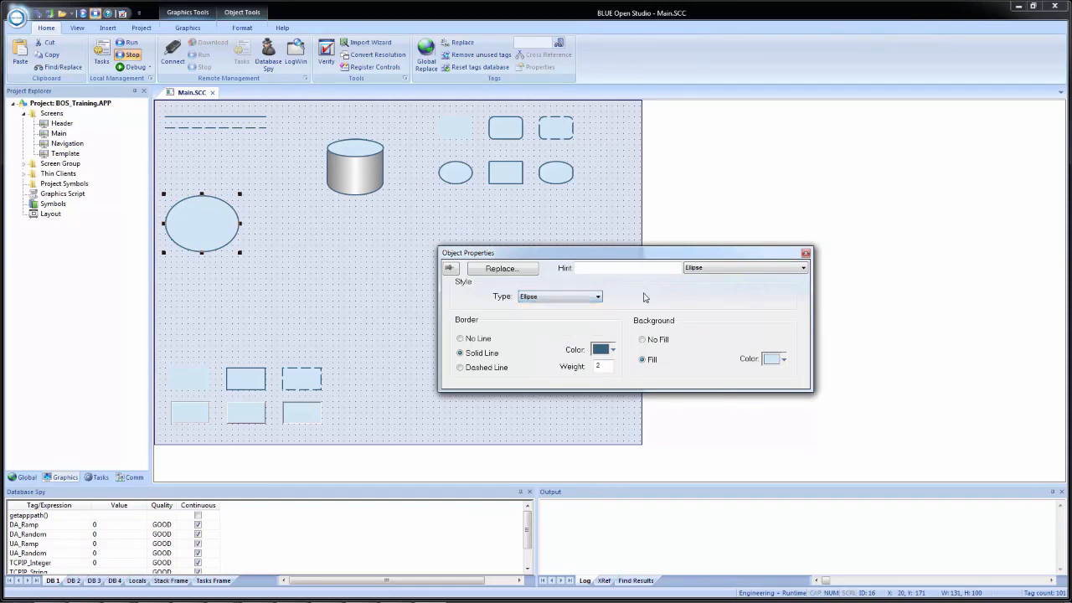
left_click(344, 277)
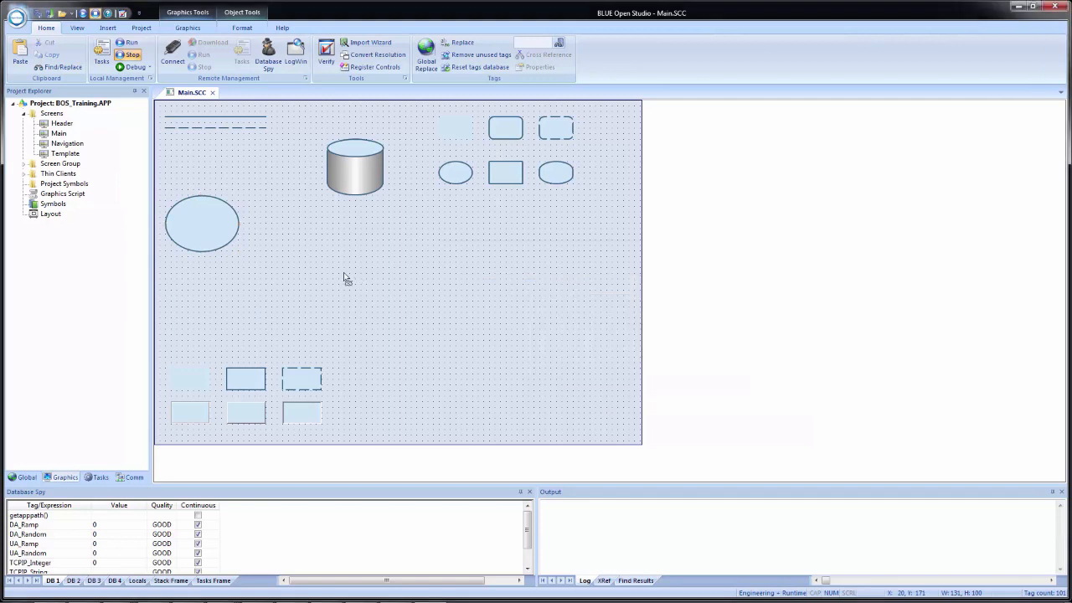
- Duplicate the large ellipse just below the original at X 30, Y 290 and open the copy's properties
left_click(217, 231)
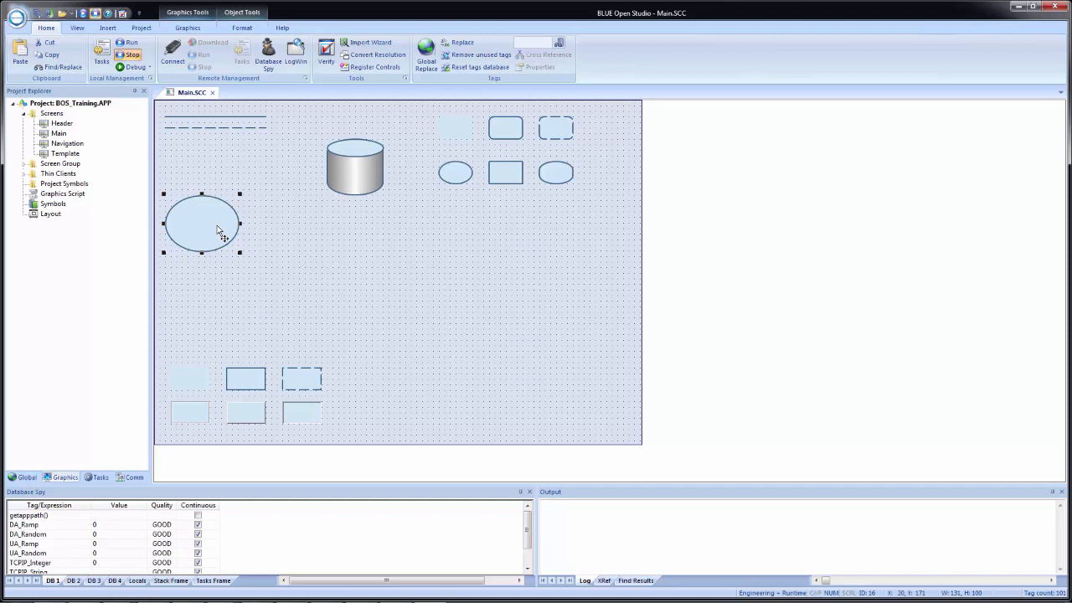
left_click_drag(217, 230, 226, 300)
right_click(208, 300)
left_click(233, 306)
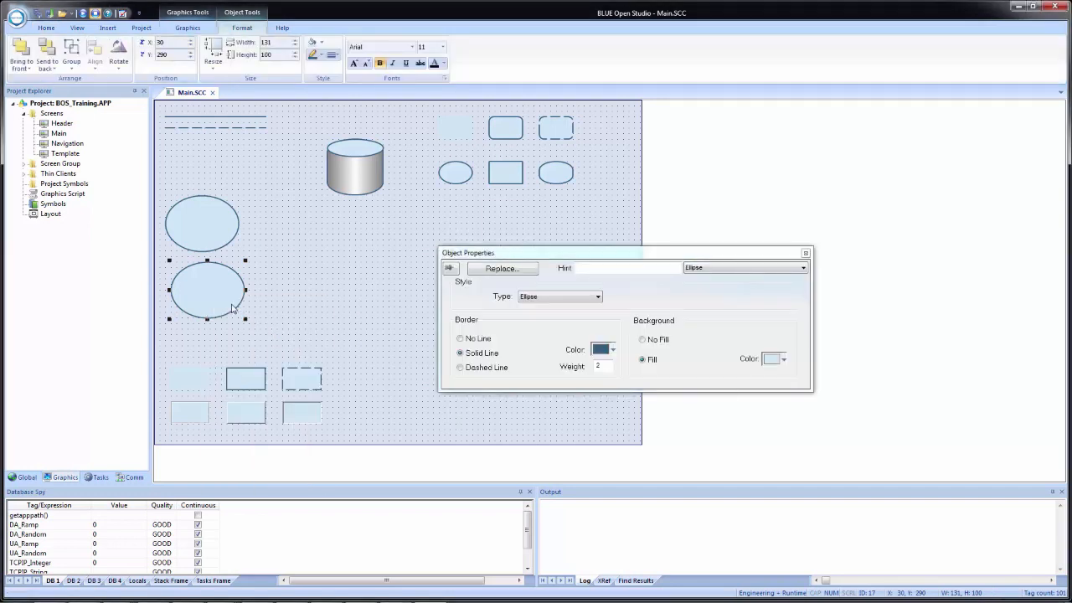
- Try the Chord, Ring and Arc style types on the copied ellipse
left_click(551, 298)
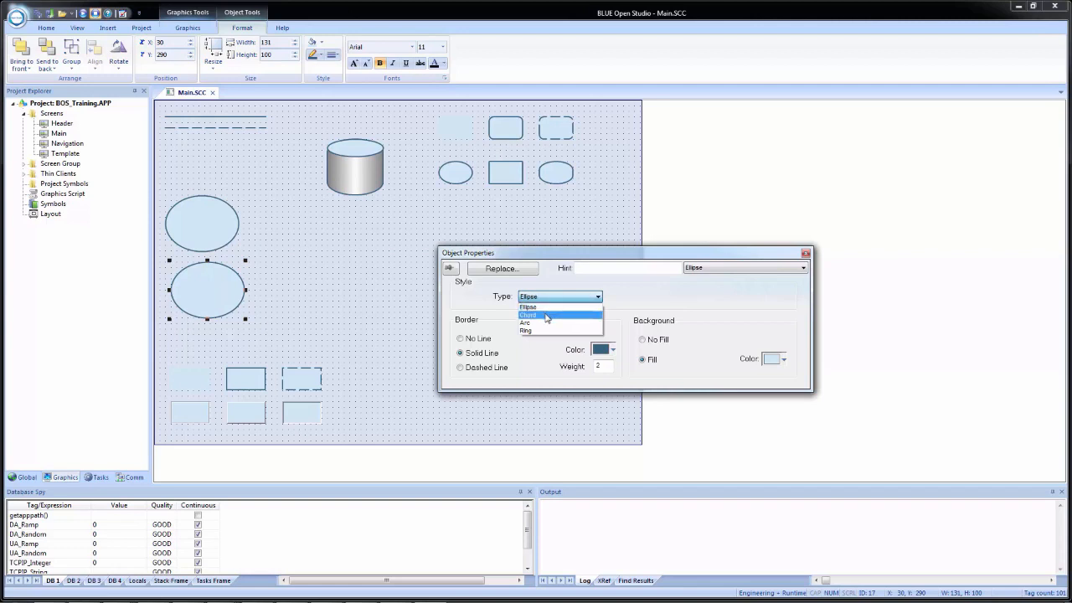
left_click(546, 315)
left_click(550, 300)
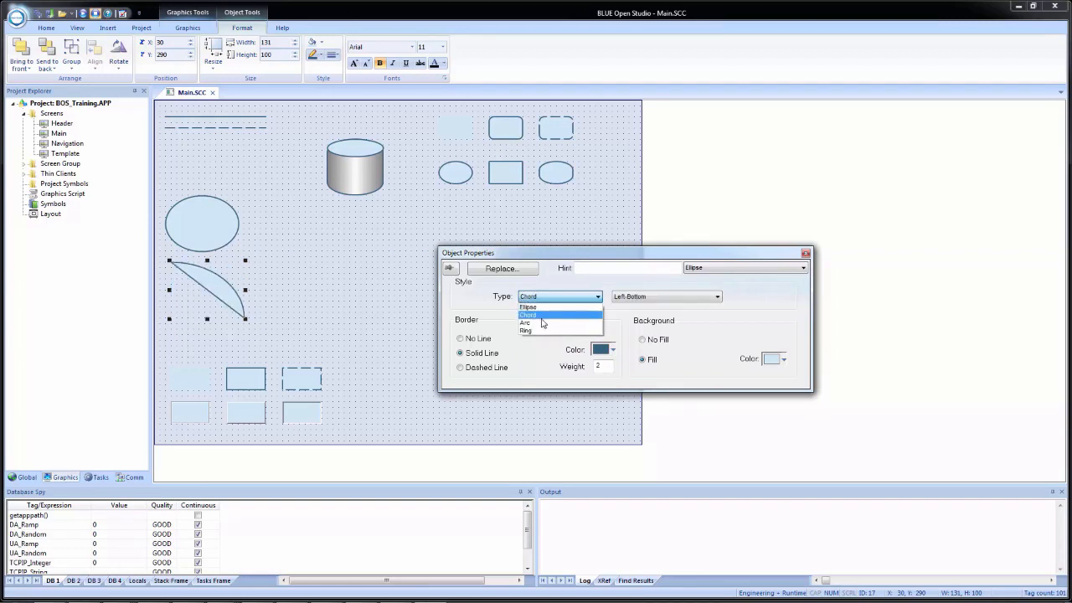
left_click(545, 333)
left_click(548, 300)
left_click(546, 325)
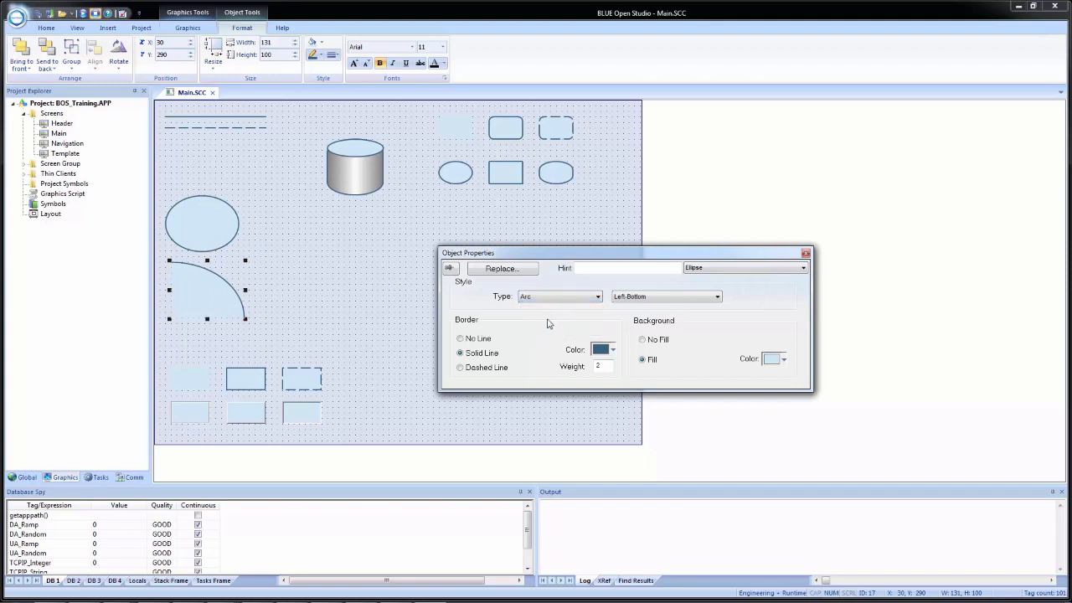
- Try the Left-Top, Right-Top and Right-Bottom orientations on the arc and return it to Left-Bottom
left_click(657, 302)
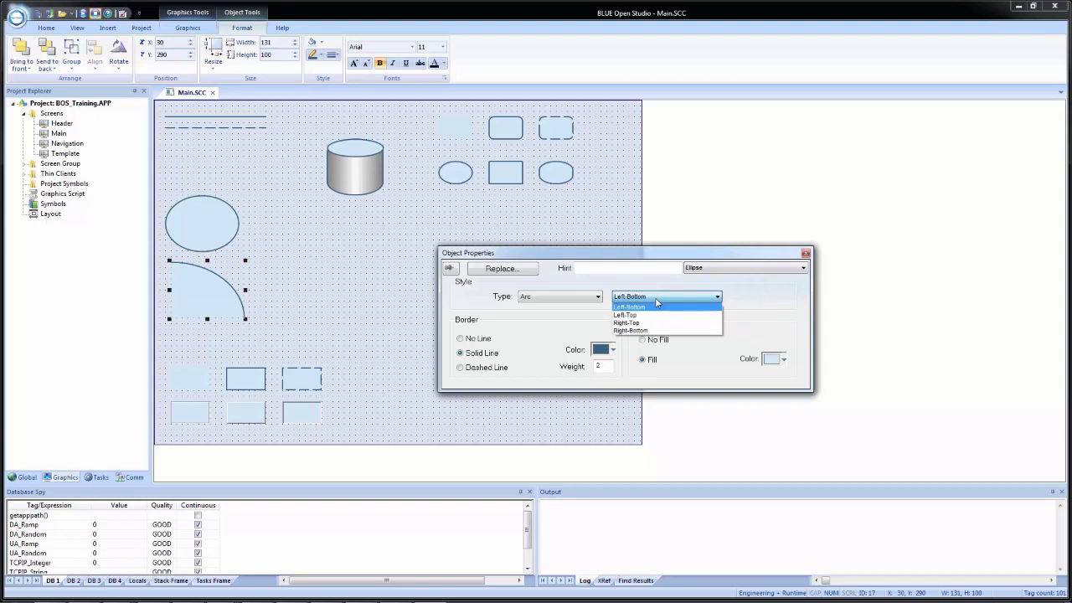
left_click(654, 315)
left_click(648, 299)
left_click(651, 323)
left_click(653, 296)
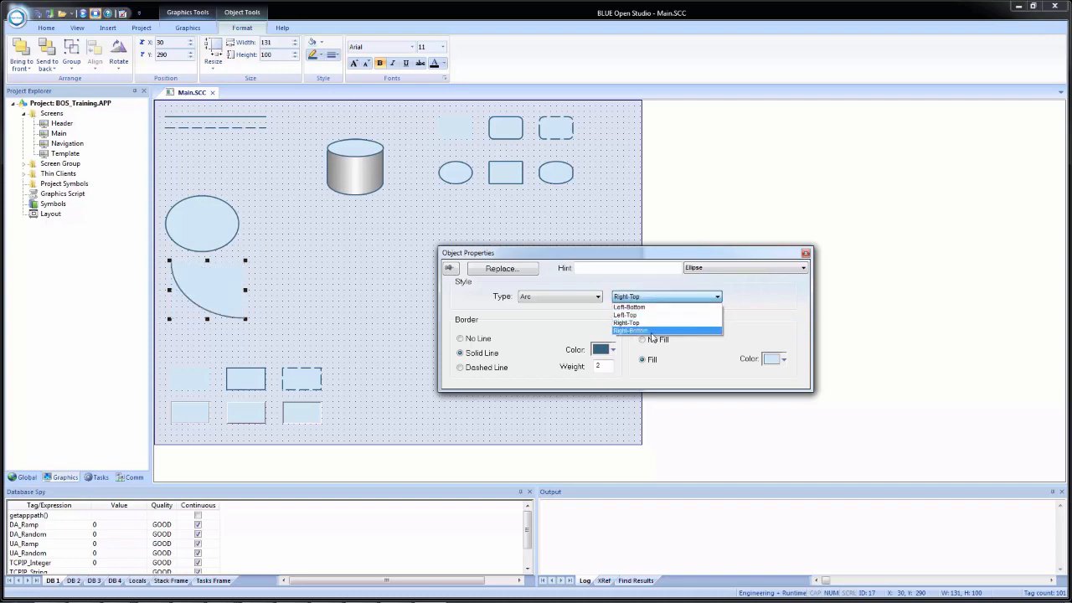
left_click(652, 331)
left_click(660, 297)
left_click(653, 307)
- Switch the arc's style type to Chord and back to Ellipse
left_click(564, 298)
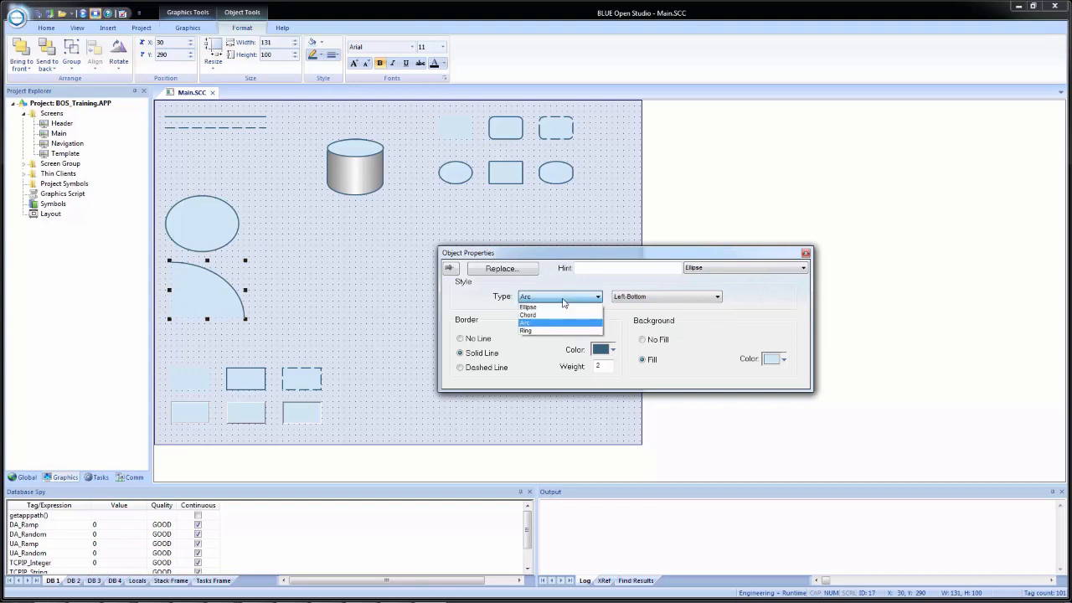
left_click(560, 317)
left_click(564, 298)
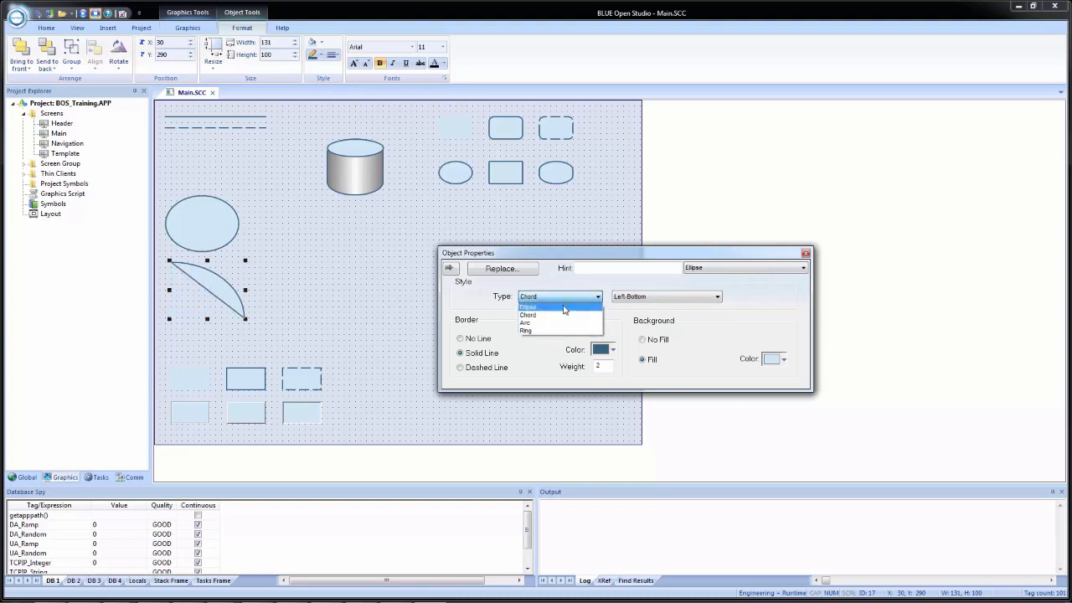
left_click(564, 305)
- Change the copied ellipse to a Ring and resize it to 121 wide by 91 high
left_click(564, 298)
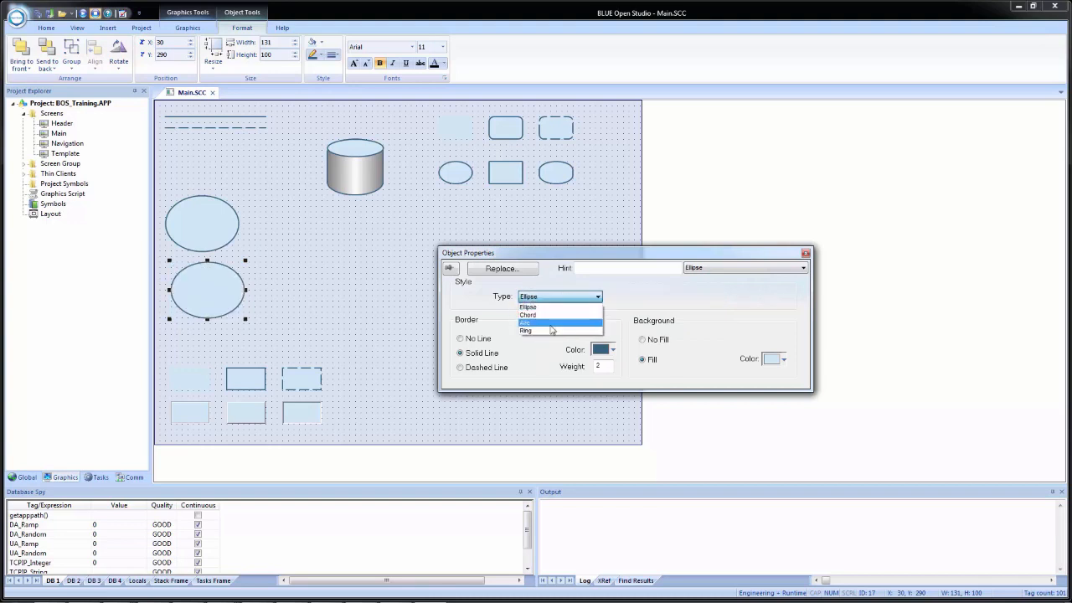
left_click(552, 330)
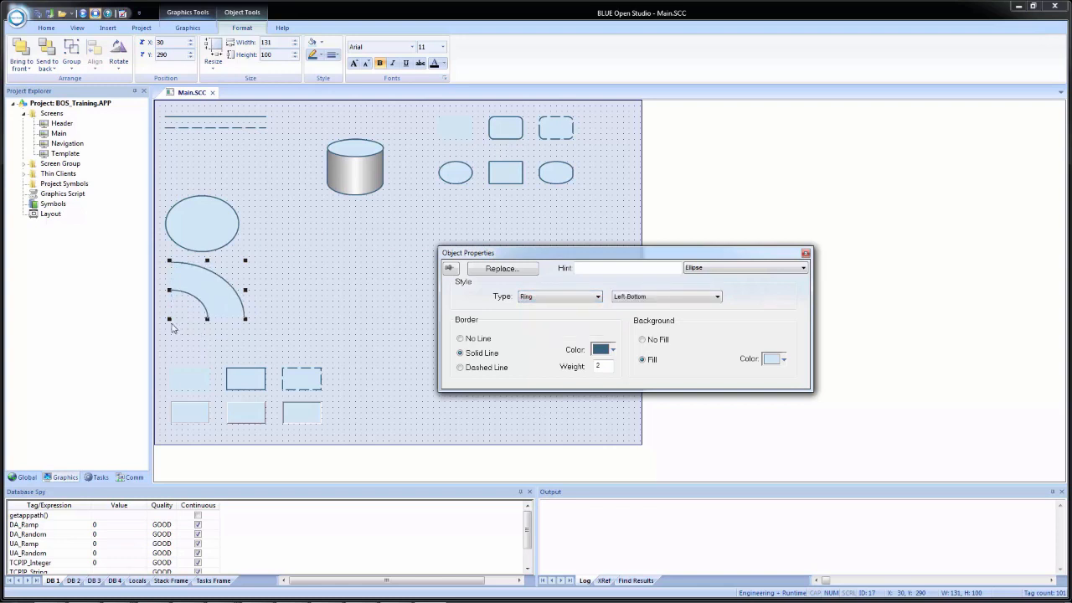
mouse_move(169, 323)
left_mouse_down()
mouse_move(235, 260)
mouse_move(192, 318)
mouse_move(181, 304)
mouse_move(186, 290)
mouse_move(189, 304)
mouse_move(227, 301)
mouse_move(176, 314)
left_mouse_up()
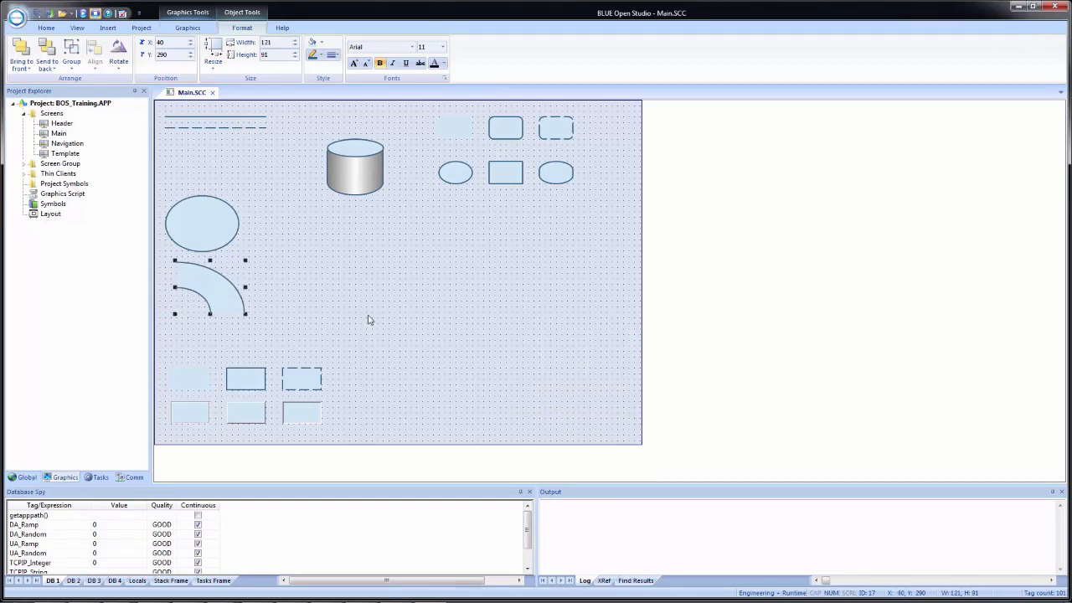
left_click(319, 276)
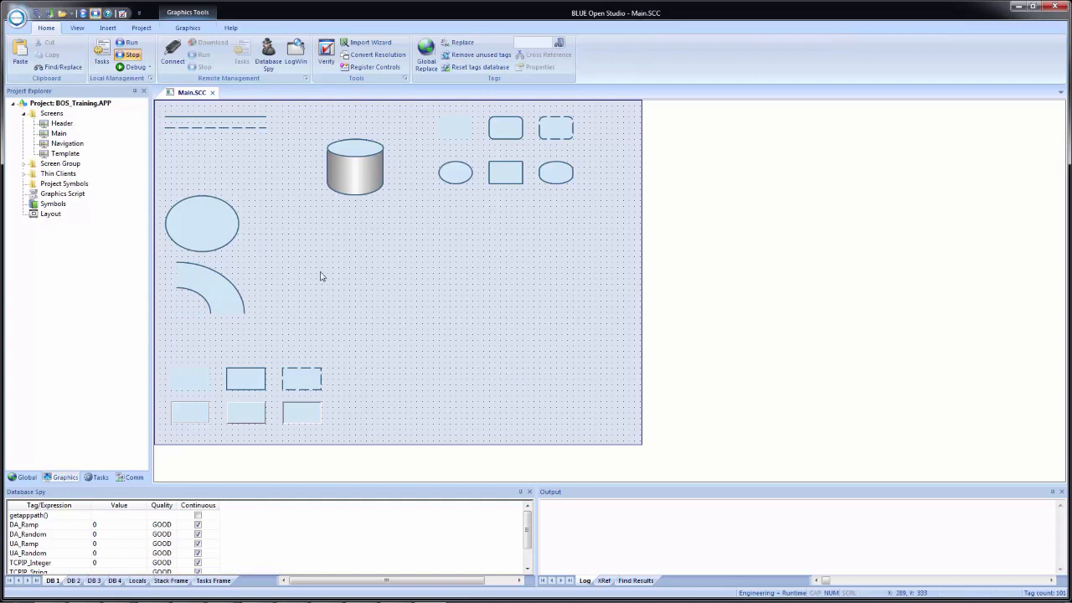
- Draw a rounded rectangle about 180 wide and 80 high below the cylinder
left_click(187, 29)
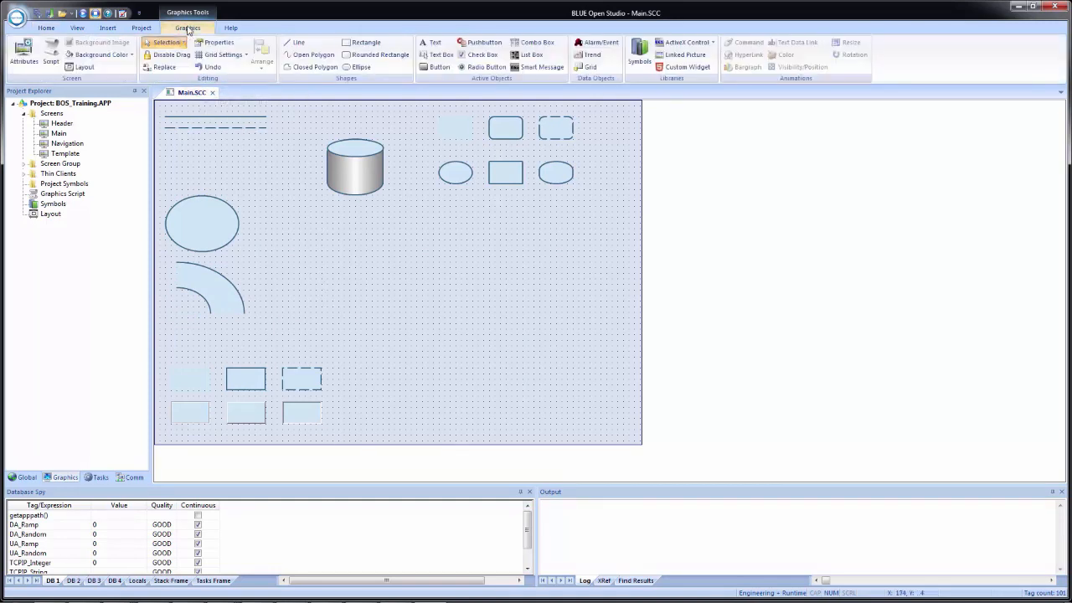
left_click(373, 57)
left_click_drag(311, 234, 411, 283)
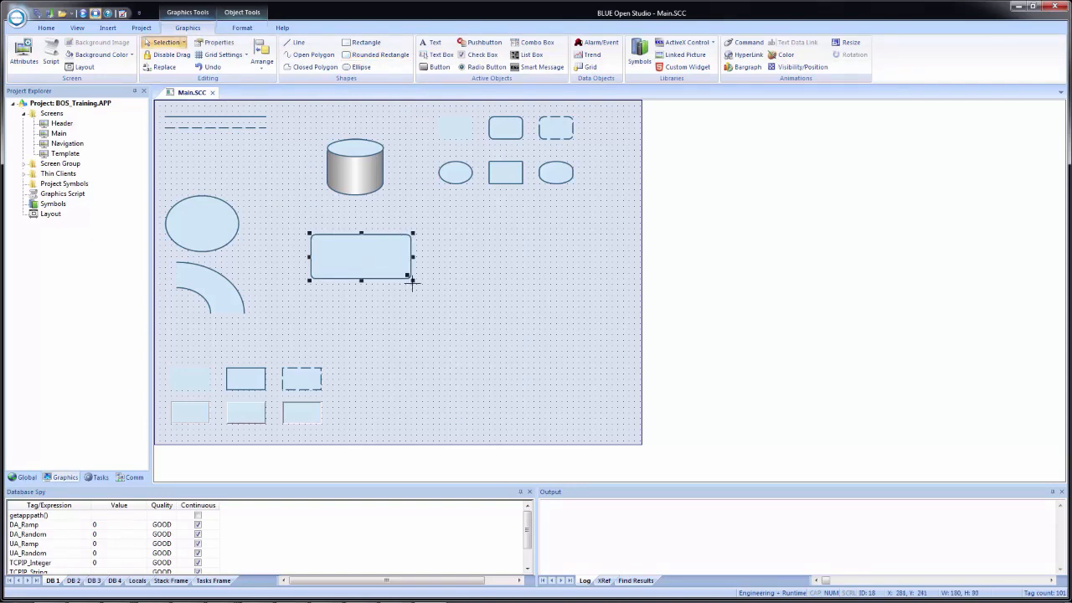
- Try the Dashed, Solid and None border types on the rounded rectangle and return it to Solid
double_click(380, 266)
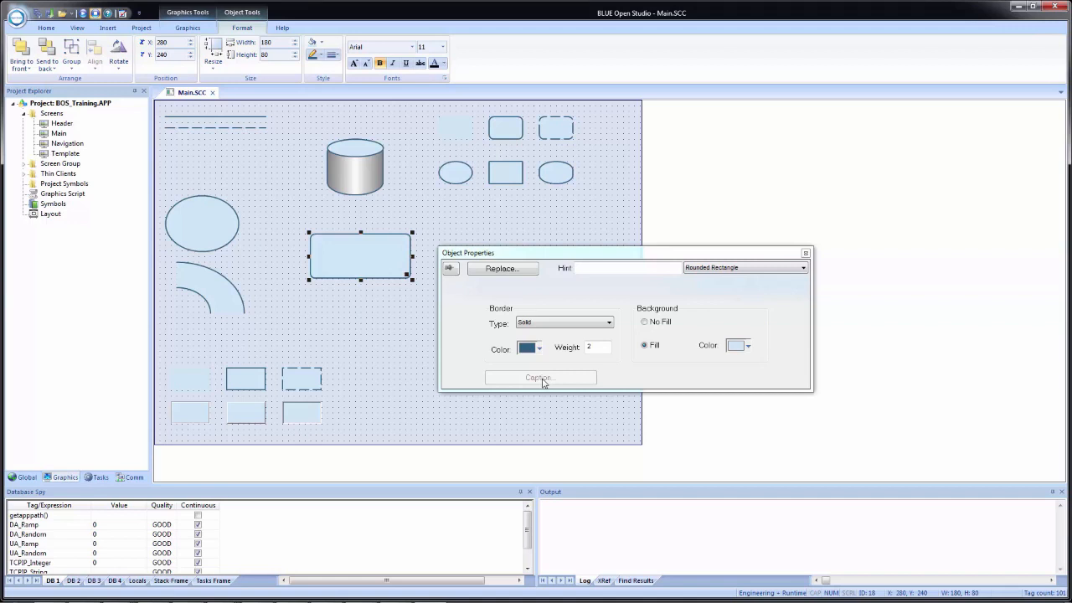
left_click(580, 325)
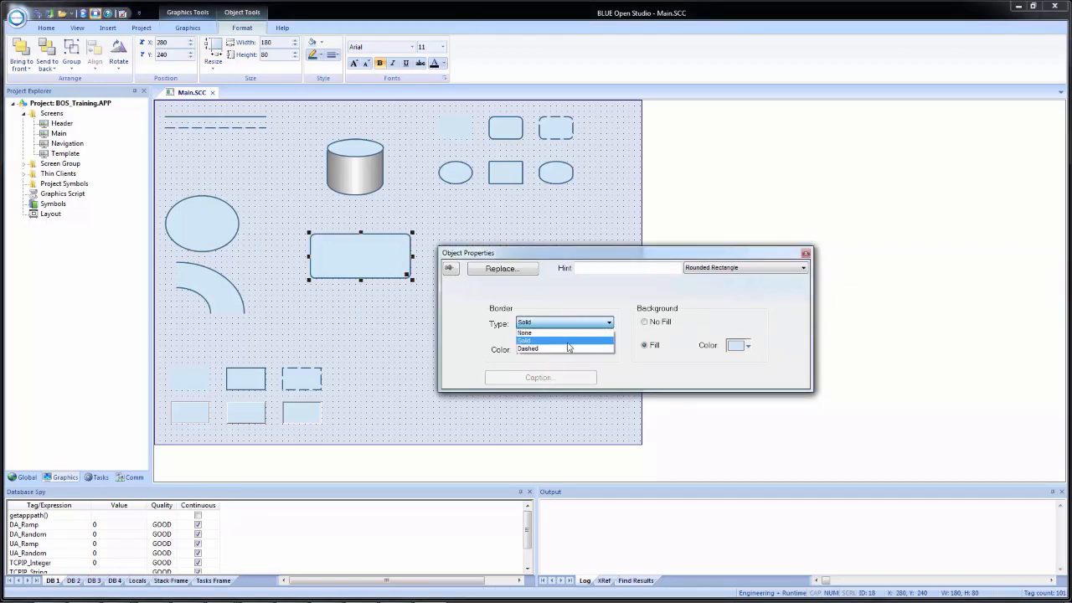
left_click(565, 349)
left_click(586, 323)
left_click(563, 341)
left_click(565, 323)
left_click(565, 340)
left_click(565, 323)
left_click(565, 332)
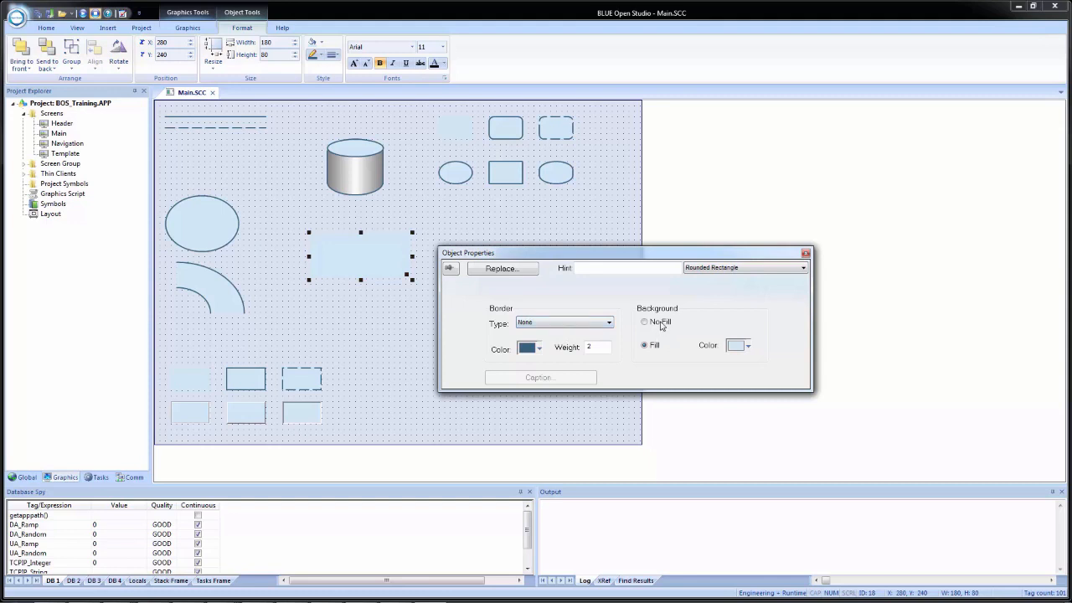
left_click(576, 326)
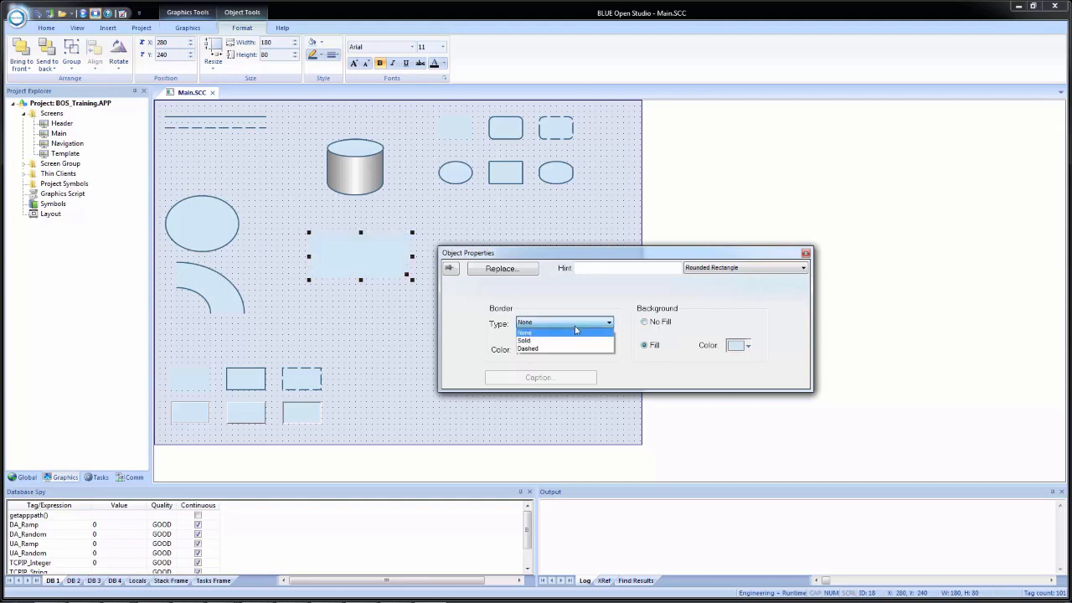
left_click(570, 341)
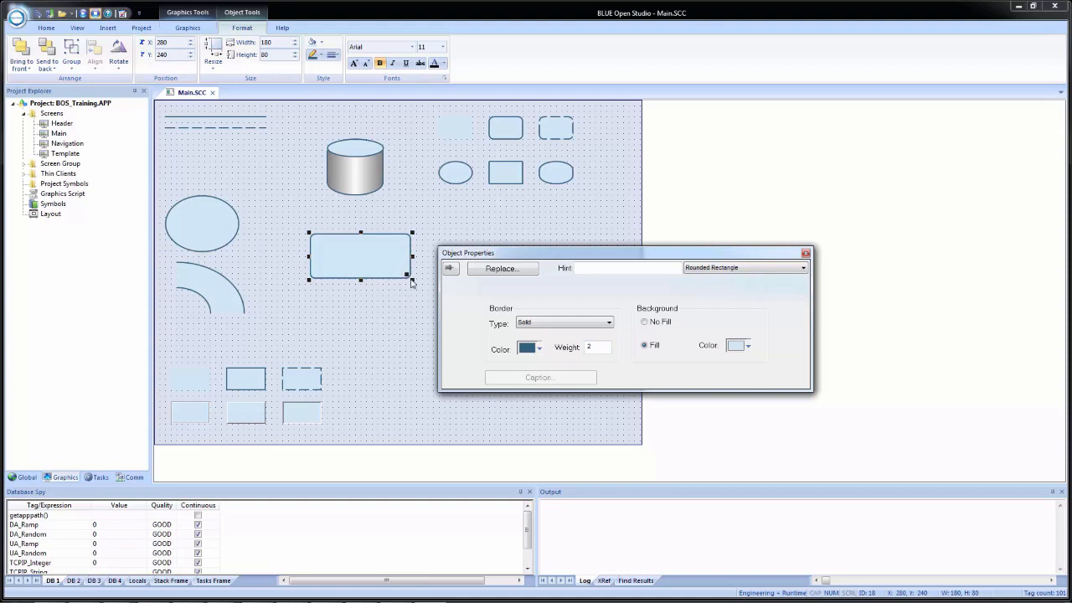
- Increase the rounded rectangle's corner radius until its ends are almost semicircular and close its properties
left_click_drag(407, 276, 390, 256)
left_click(376, 302)
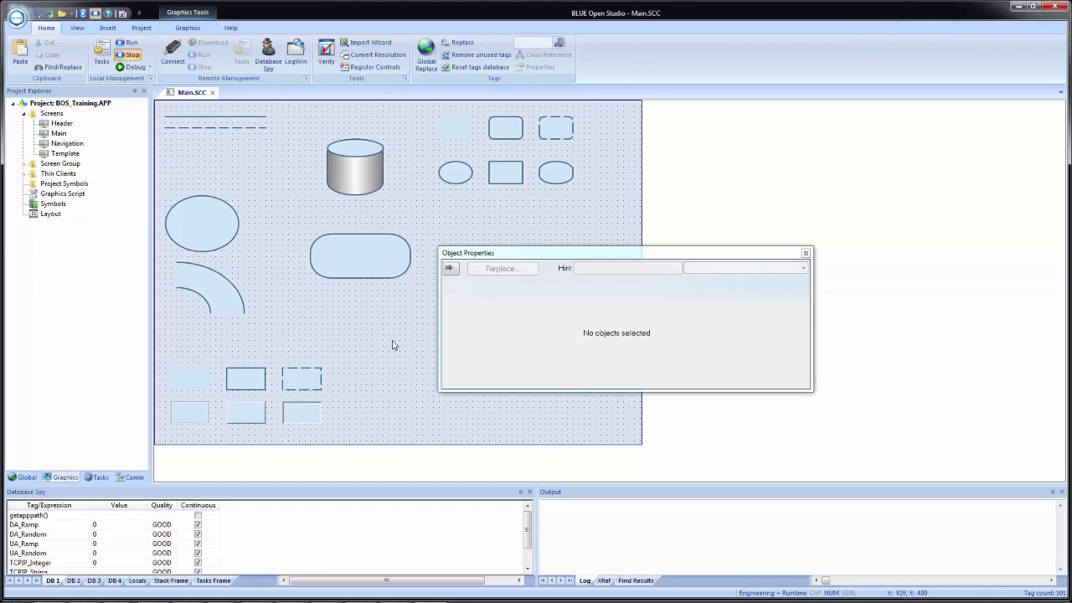
key("Escape")
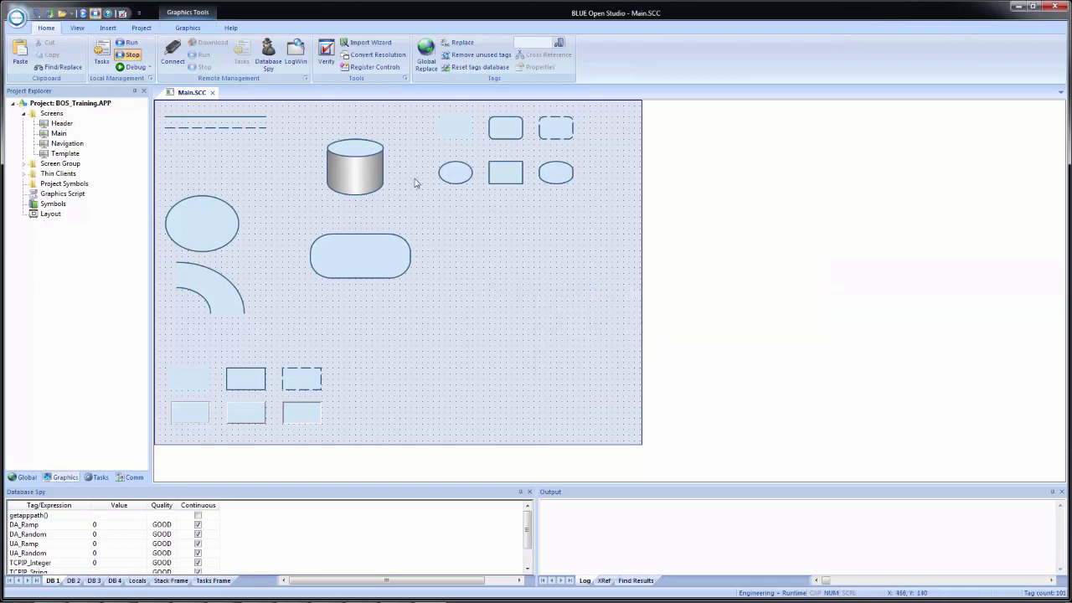
- Draw an irregular closed polygon about 420 wide and 260 high below and beyond the rounded rectangle
left_click(188, 28)
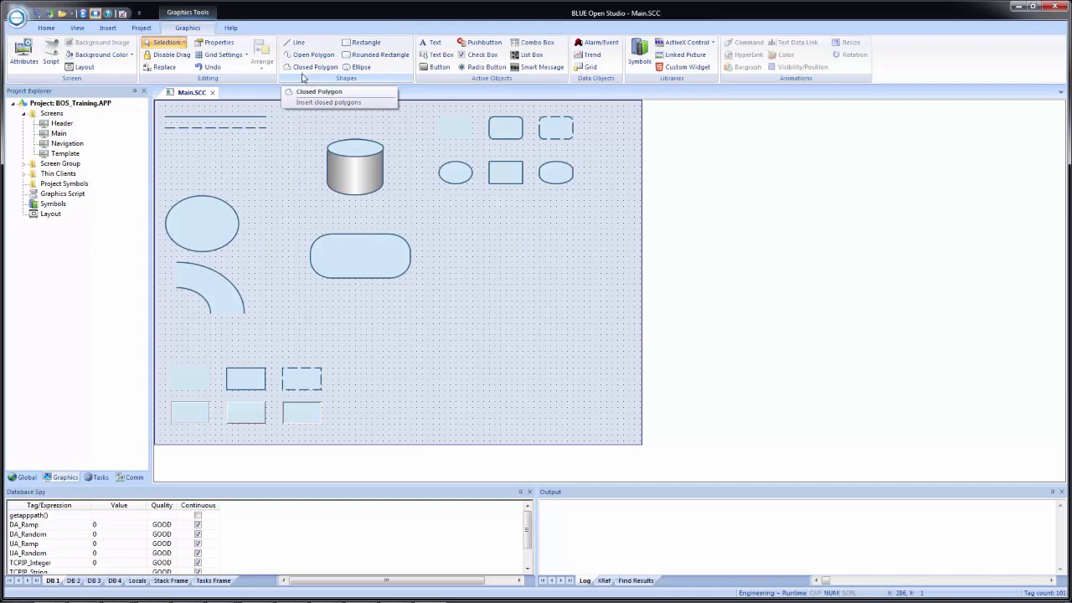
left_click(306, 68)
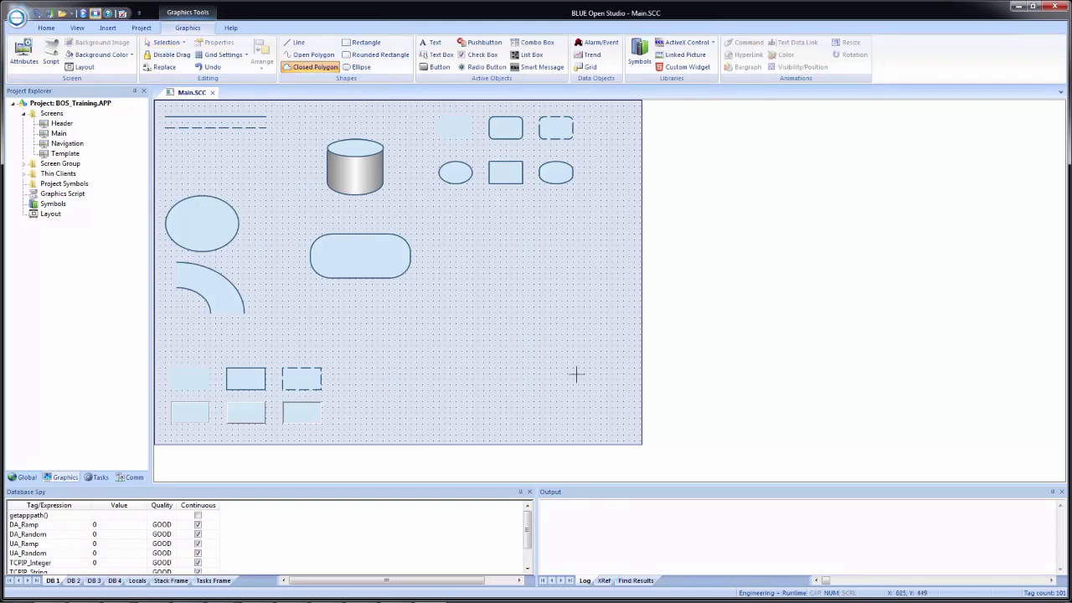
left_click(623, 423)
left_click_drag(624, 423, 389, 423)
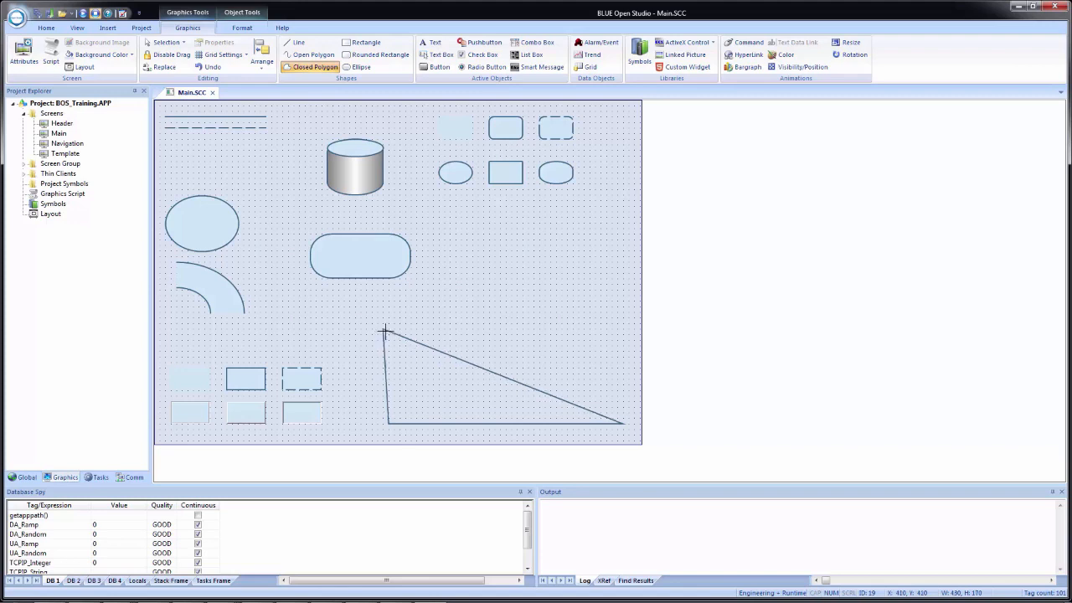
left_click(387, 330)
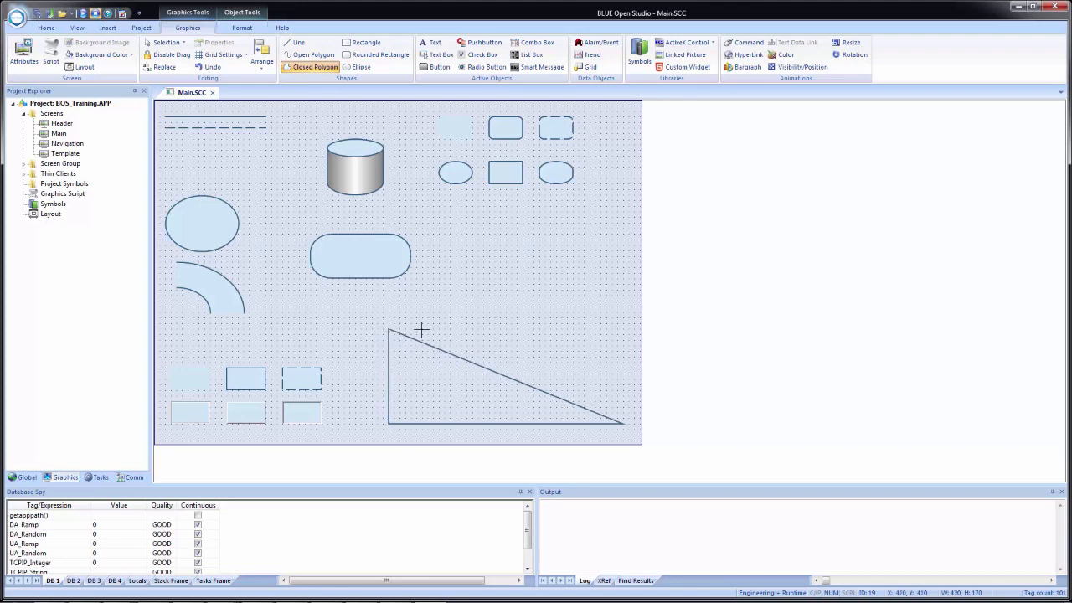
left_click(554, 349)
left_click(617, 278)
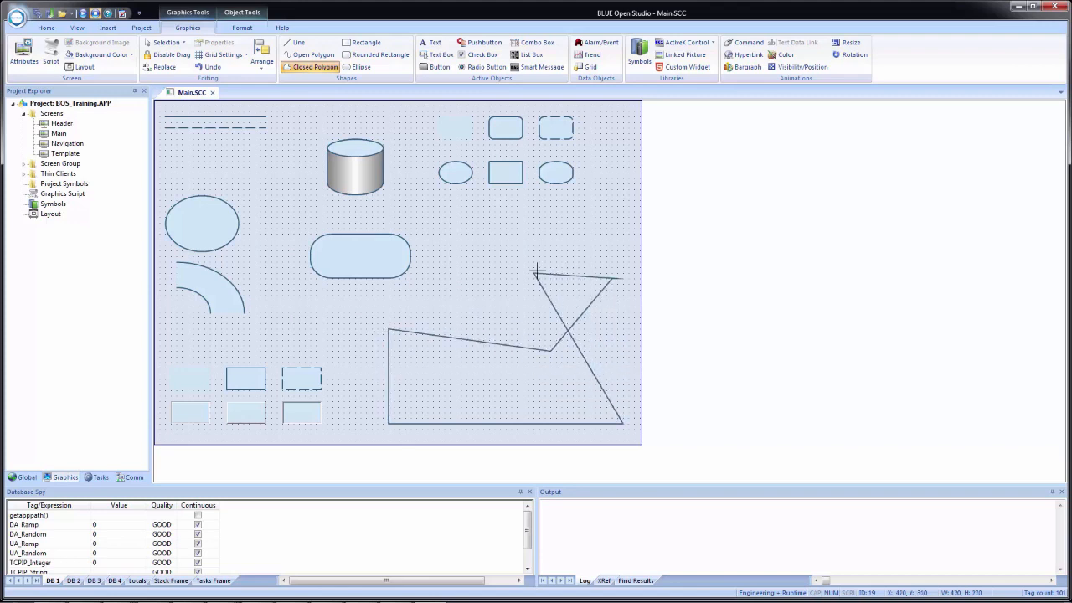
right_click(624, 311)
right_click(626, 312)
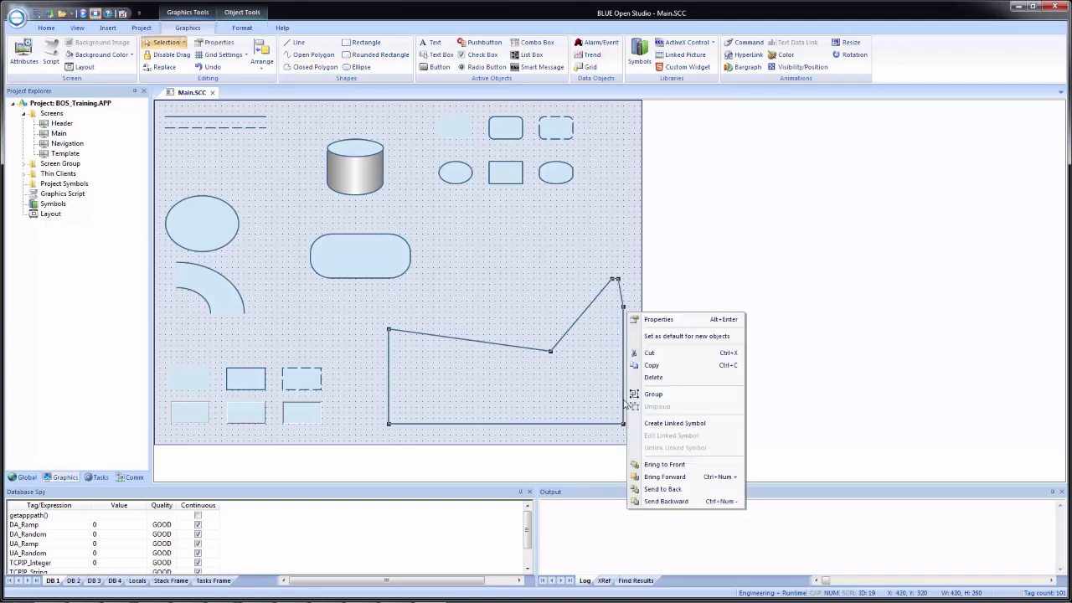
- Set the closed polygon's background to Fill and move its properties window clear of the shape
double_click(543, 379)
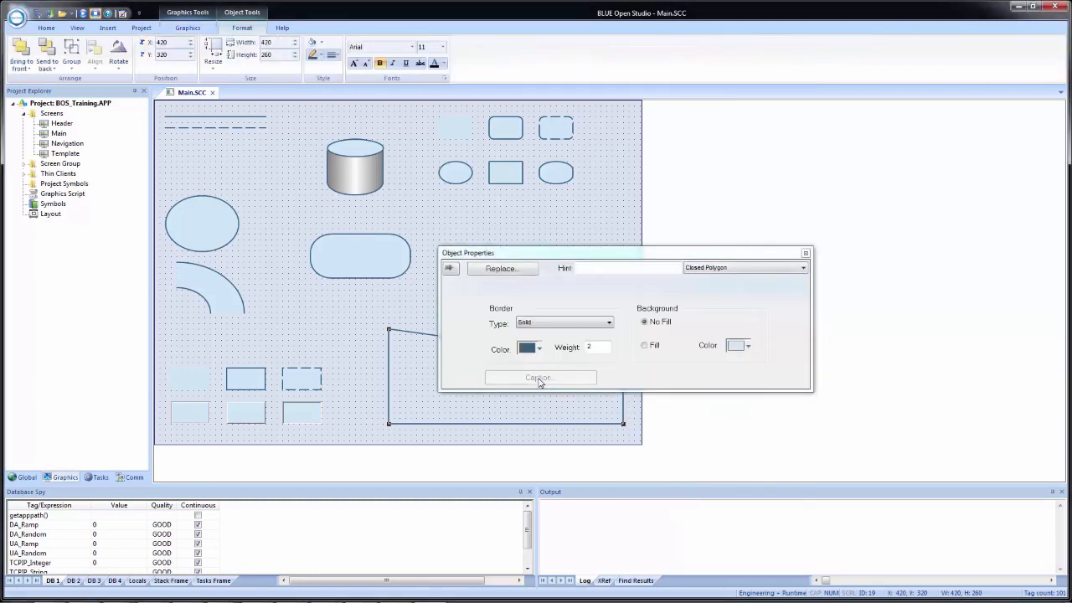
left_click(650, 346)
left_click_drag(619, 260, 814, 134)
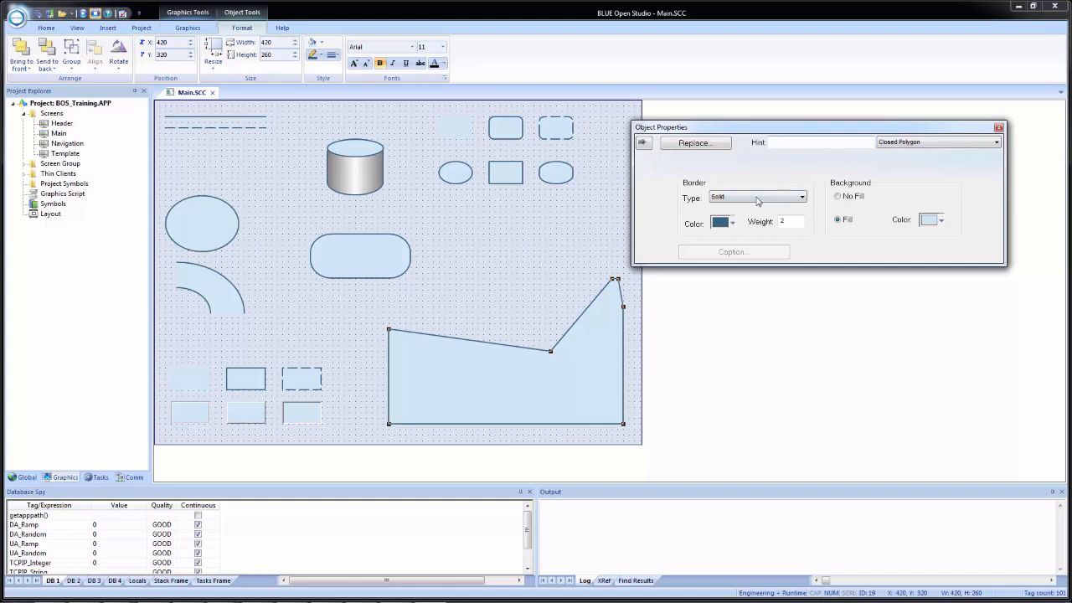
- Set the closed polygon's border type to Dashed and close its properties
left_click(757, 198)
left_click(744, 223)
left_click(551, 286)
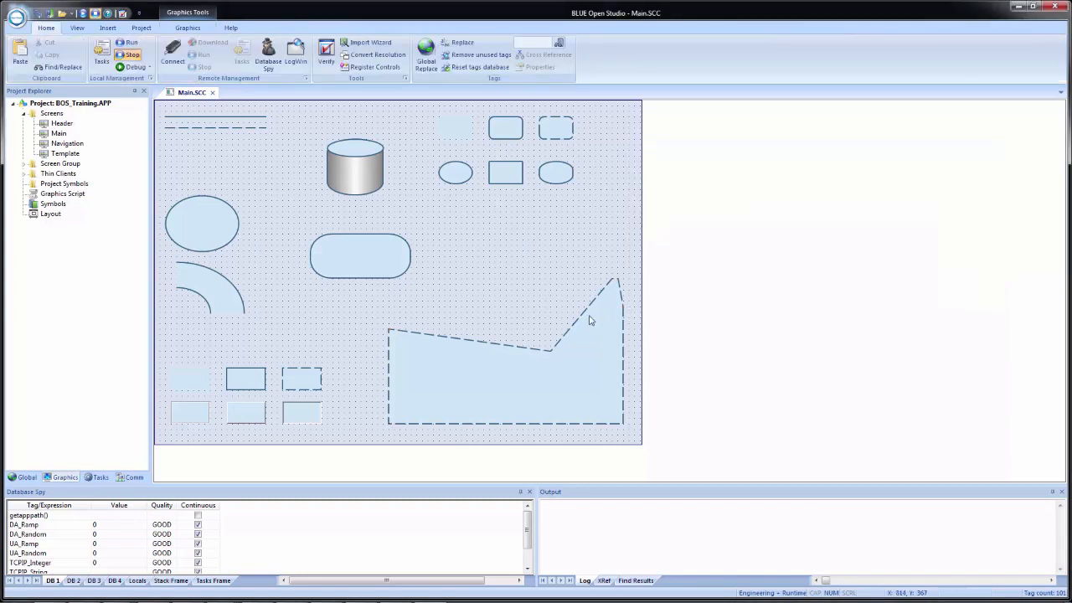
- Shift the vertex at the closed polygon's inner notch slightly left along the upper edge and deselect the shape
left_click(551, 359)
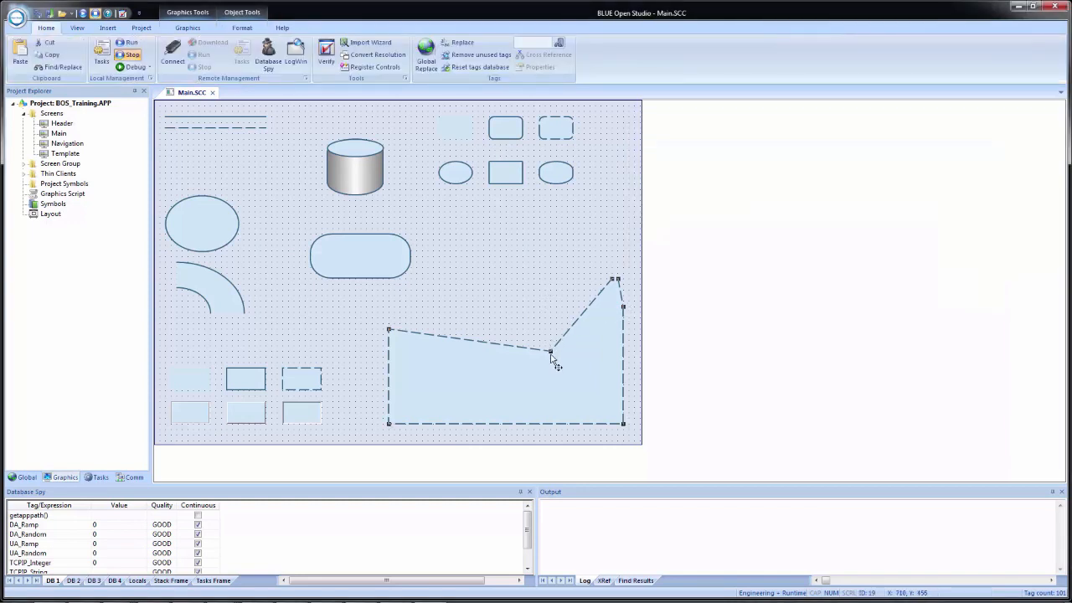
mouse_move(552, 355)
left_mouse_down()
mouse_move(522, 253)
mouse_move(533, 350)
left_mouse_up()
left_click(512, 312)
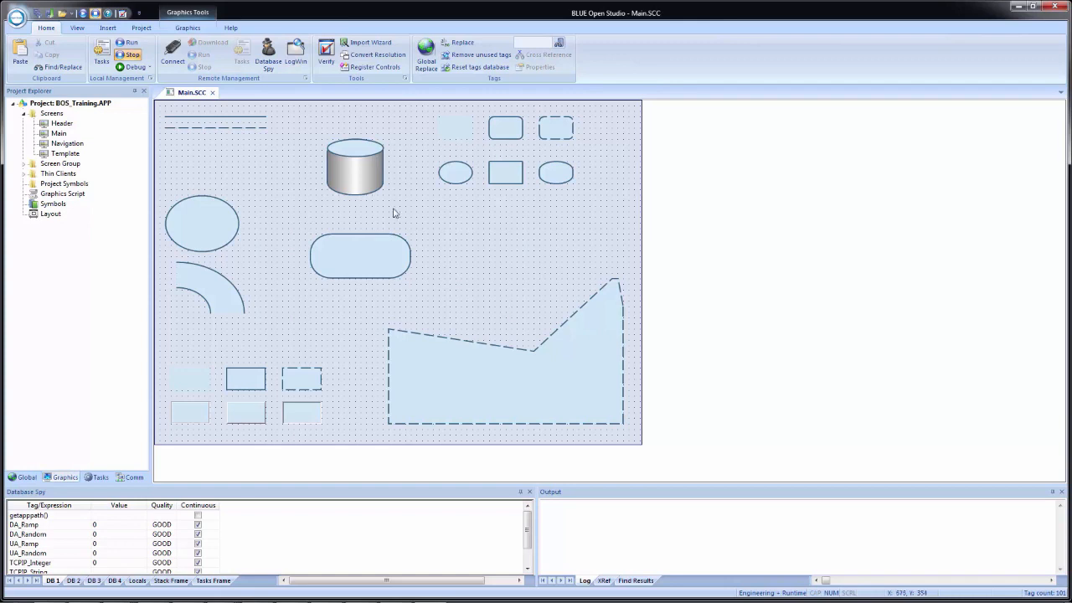
- Draw a four-segment open polygon about 280 wide and 150 high above the closed polygon
left_click(179, 29)
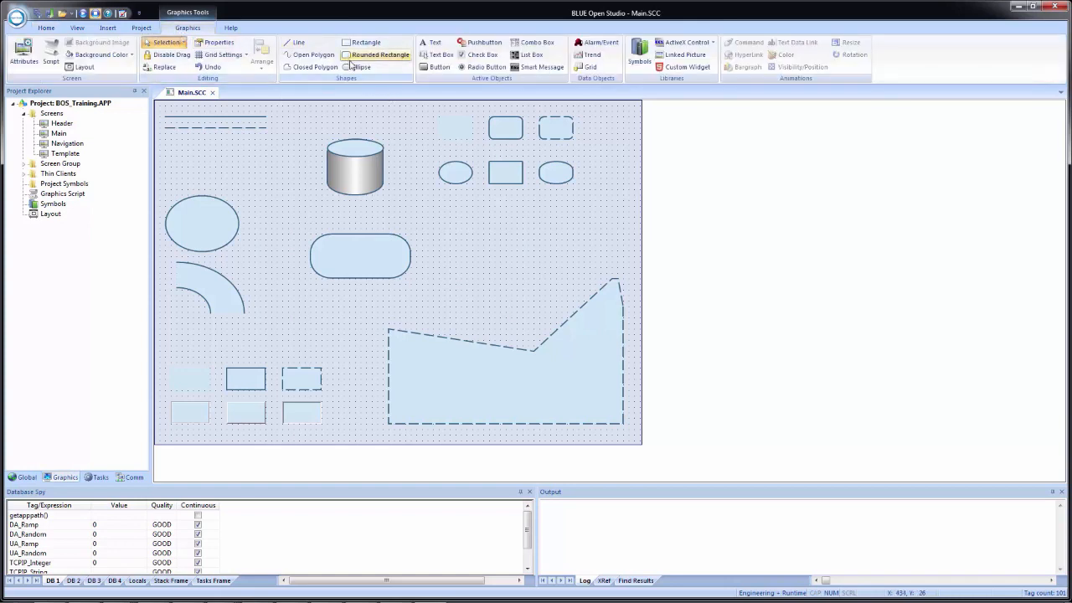
left_click(313, 54)
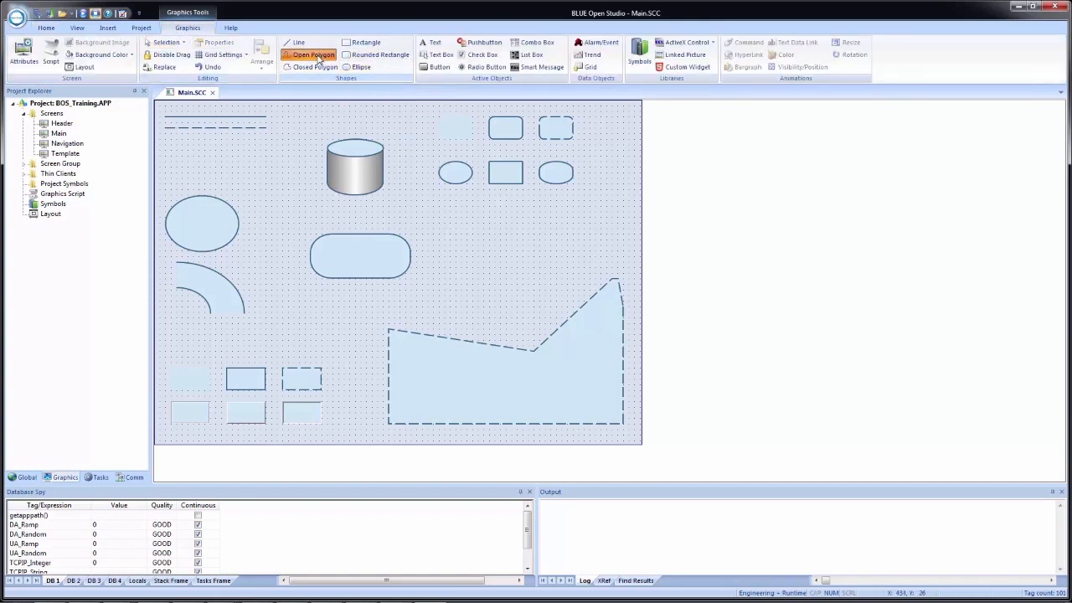
left_click(561, 300)
left_click(450, 301)
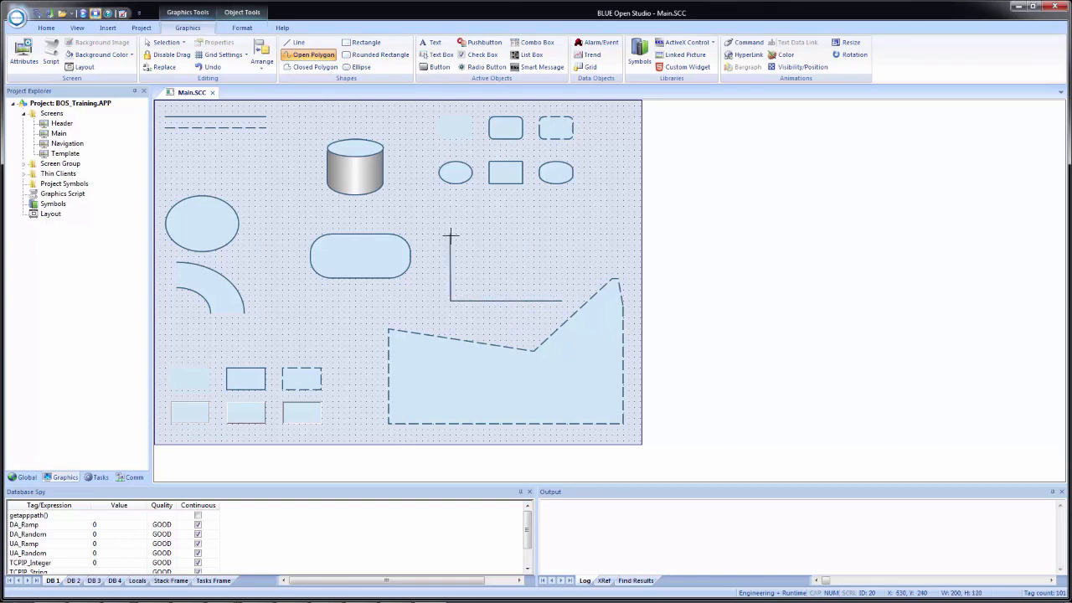
left_click(451, 232)
left_click(572, 217)
right_click(606, 240)
right_click(608, 242)
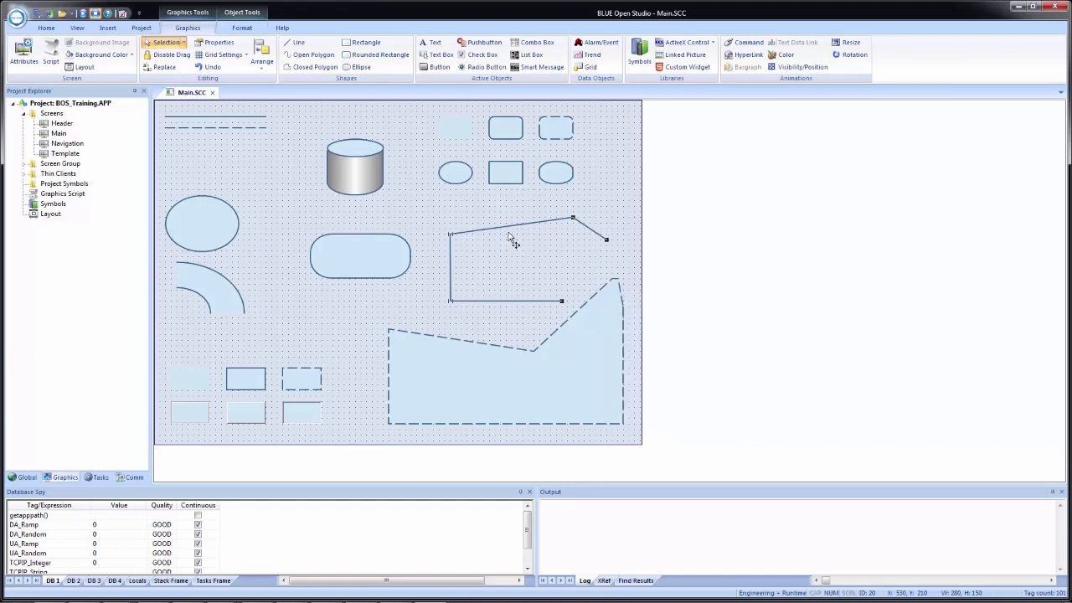
- Check the open polygon's line properties, then lower its uppermost vertex by about 20
key("alt+Return")
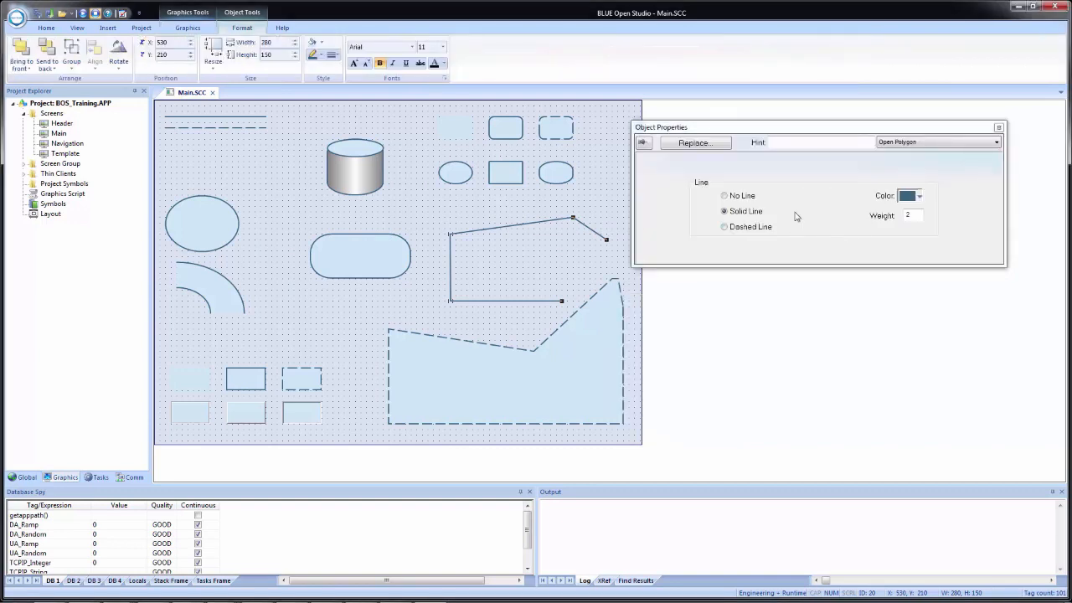
left_click(553, 242)
key("Escape")
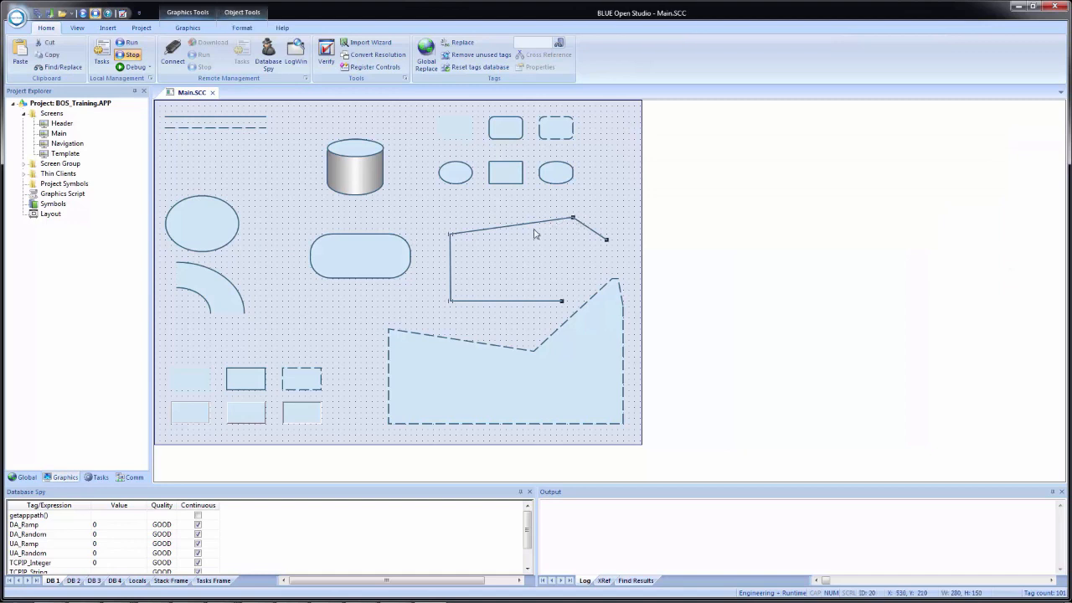
mouse_move(574, 219)
left_mouse_down()
mouse_move(564, 230)
mouse_move(596, 214)
mouse_move(573, 228)
left_mouse_up()
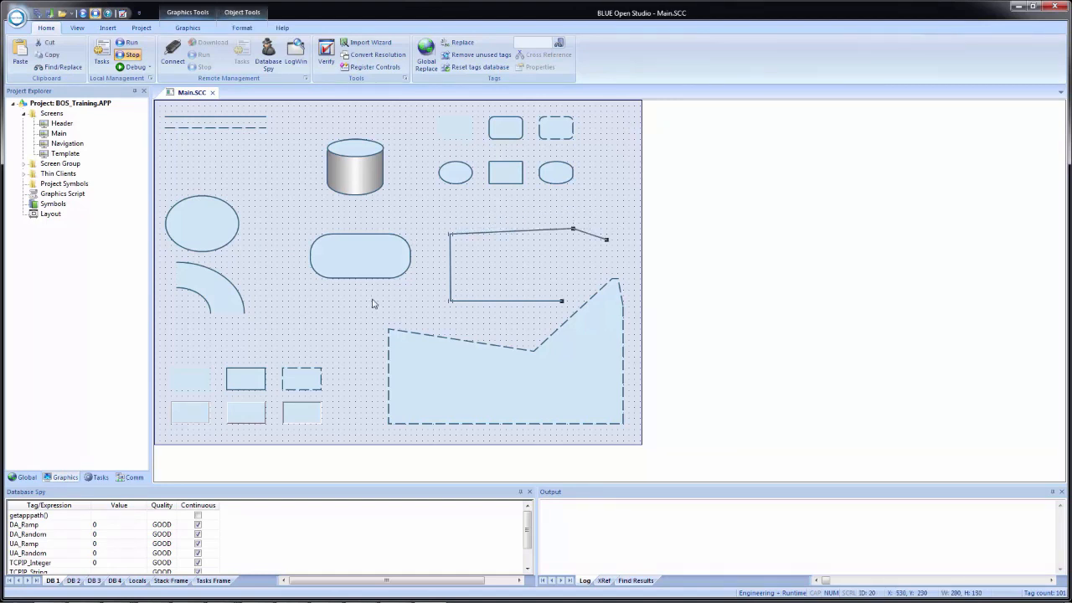
- Move the rounded rectangle up and left beside the ellipse and shift the closed polygon to X 430, Y 340
left_click(367, 260)
left_click_drag(367, 260, 318, 243)
left_click_drag(485, 386, 493, 397)
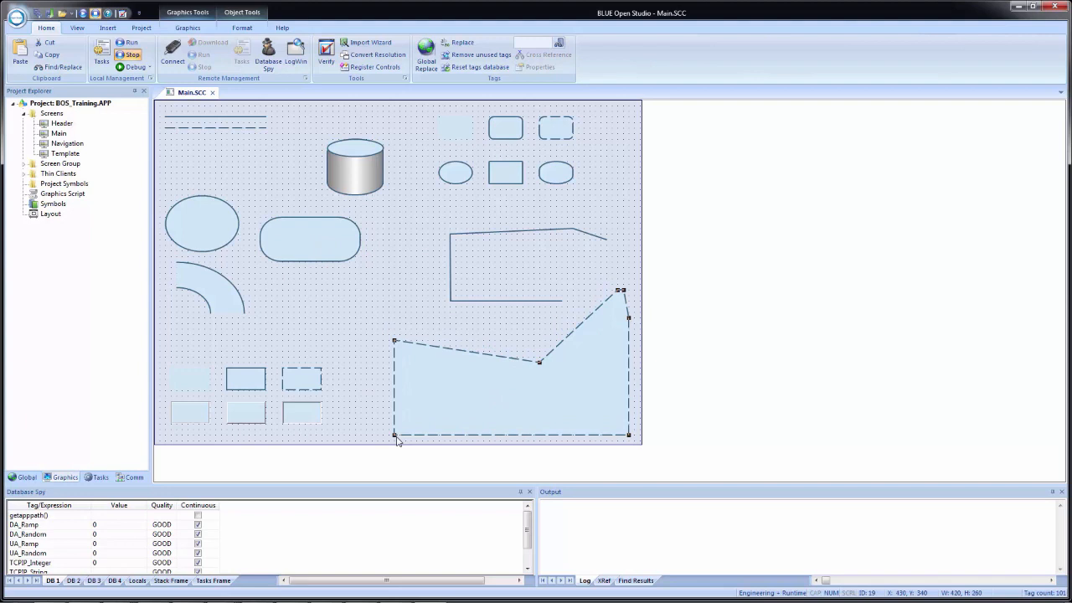
- Draw a freehand open polygon about 236 wide and 204 high between the rounded rectangle and the first open polygon
left_click(191, 28)
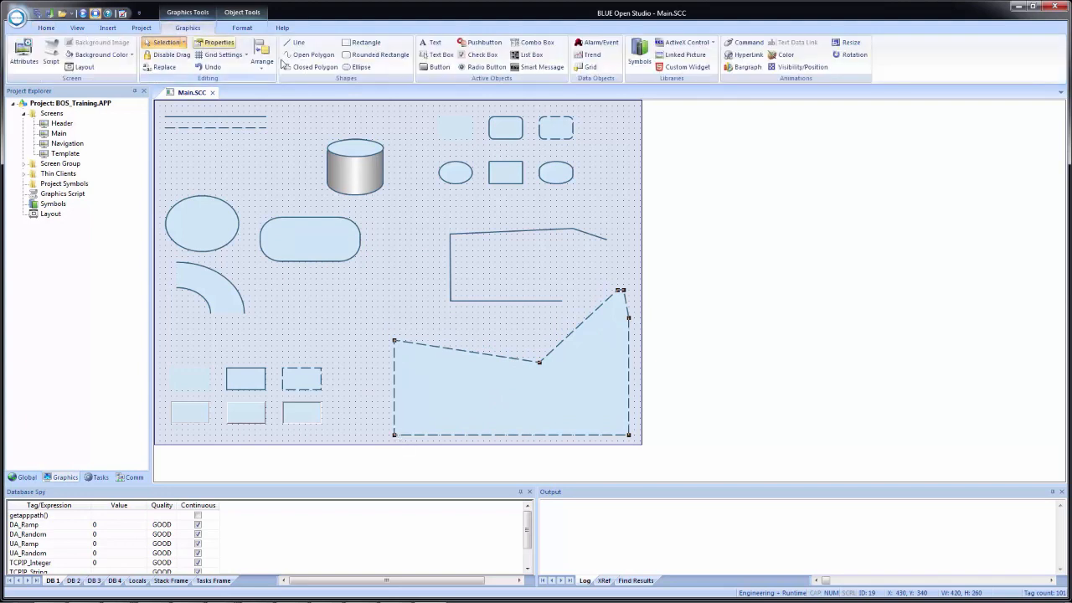
left_click(311, 54)
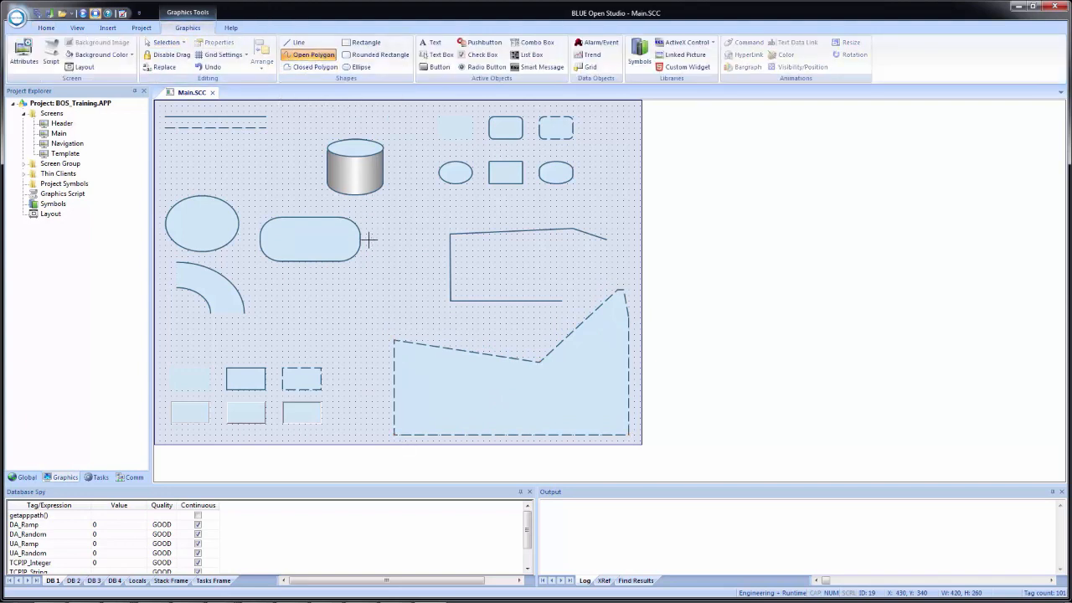
left_click(409, 327)
mouse_move(409, 325)
left_mouse_down()
mouse_move(329, 329)
mouse_move(312, 310)
mouse_move(416, 217)
mouse_move(440, 316)
left_mouse_up()
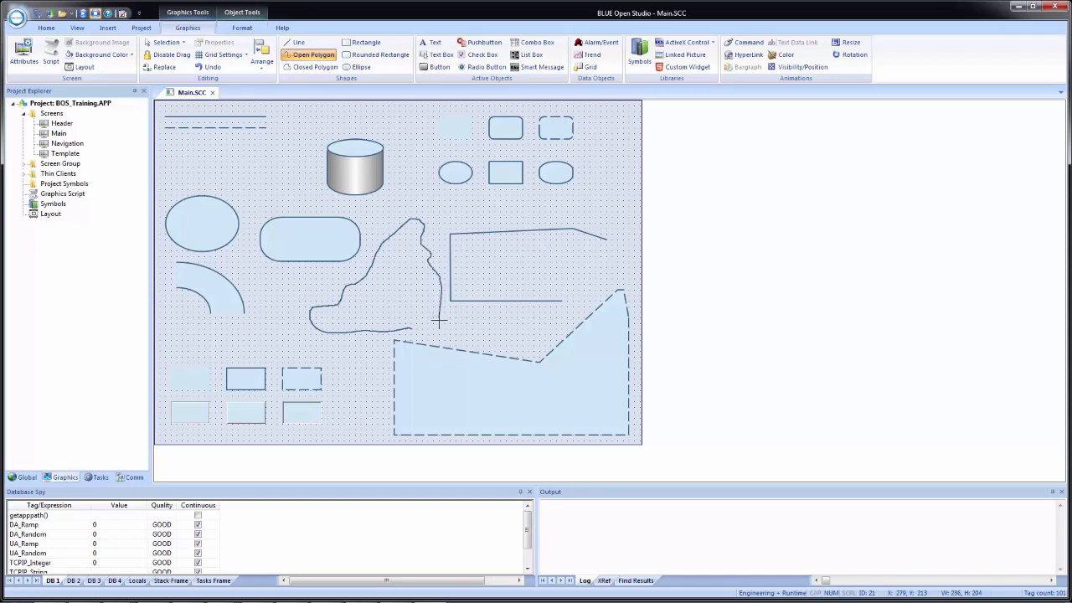
right_click(433, 302)
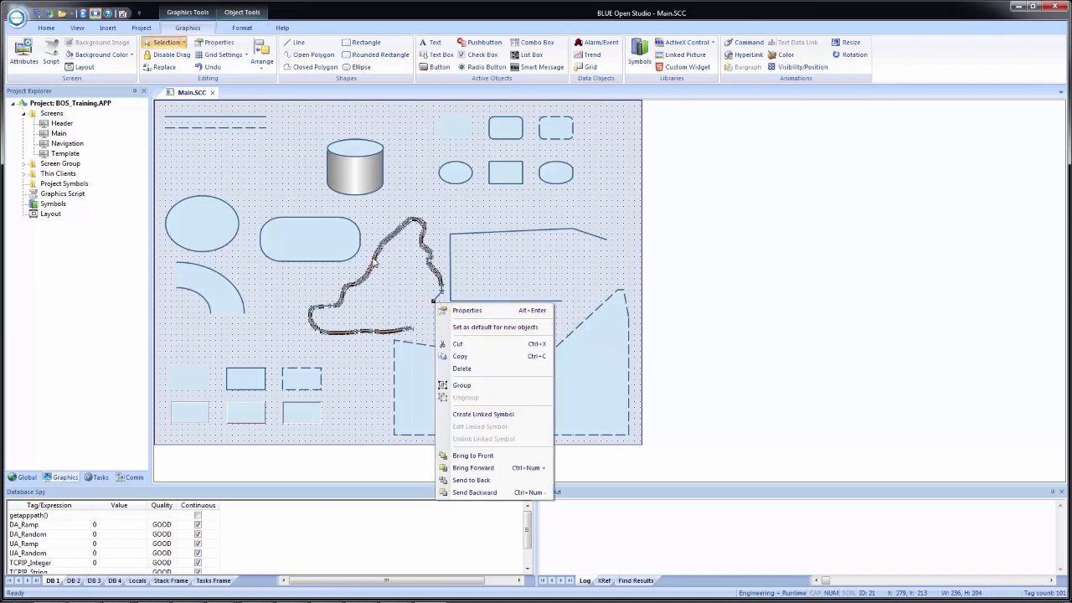
left_click(377, 265)
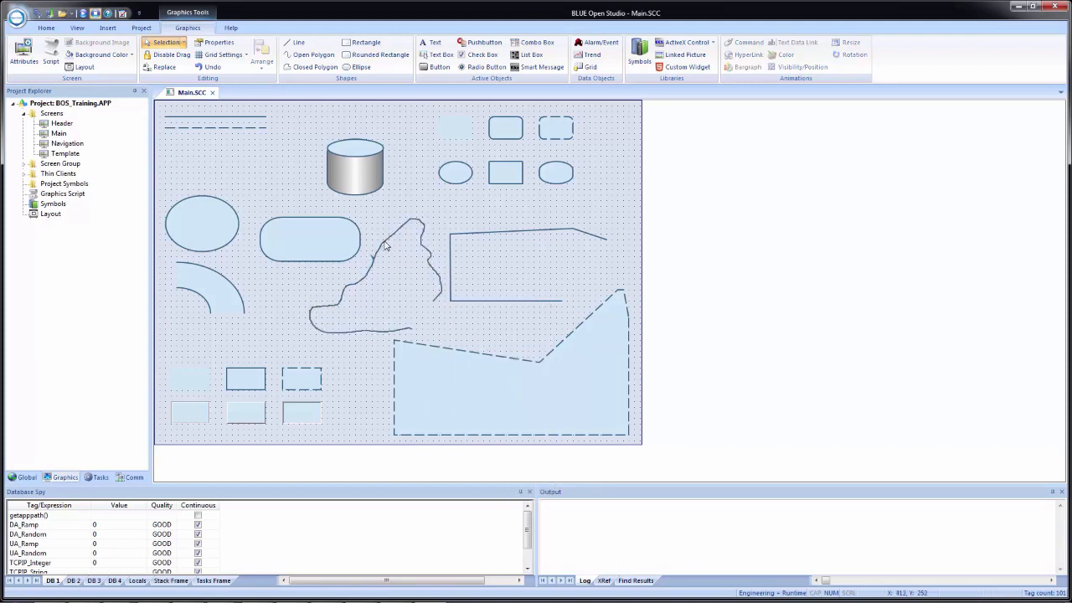
- Pull several individual points out of the freehand polygon's outline to form long spikes
left_click(370, 280)
mouse_move(367, 280)
left_mouse_down()
mouse_move(404, 297)
mouse_move(350, 300)
mouse_move(367, 323)
mouse_move(379, 318)
mouse_move(310, 295)
left_mouse_up()
left_click(346, 288)
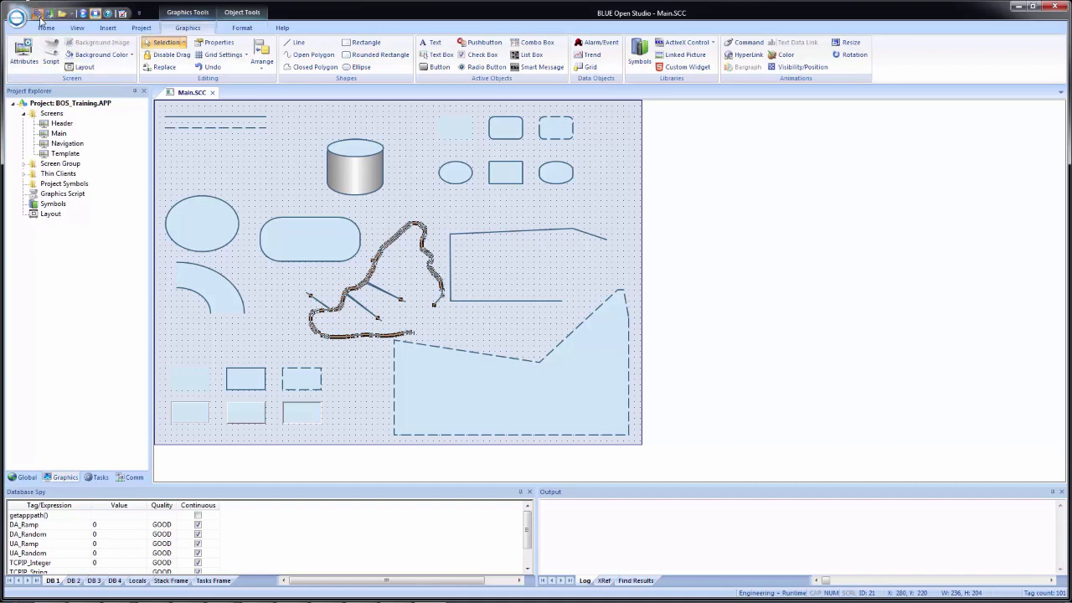
- Close the Main screen and run the project to view the drawn shapes at runtime, ending back in the editor
left_click(212, 93)
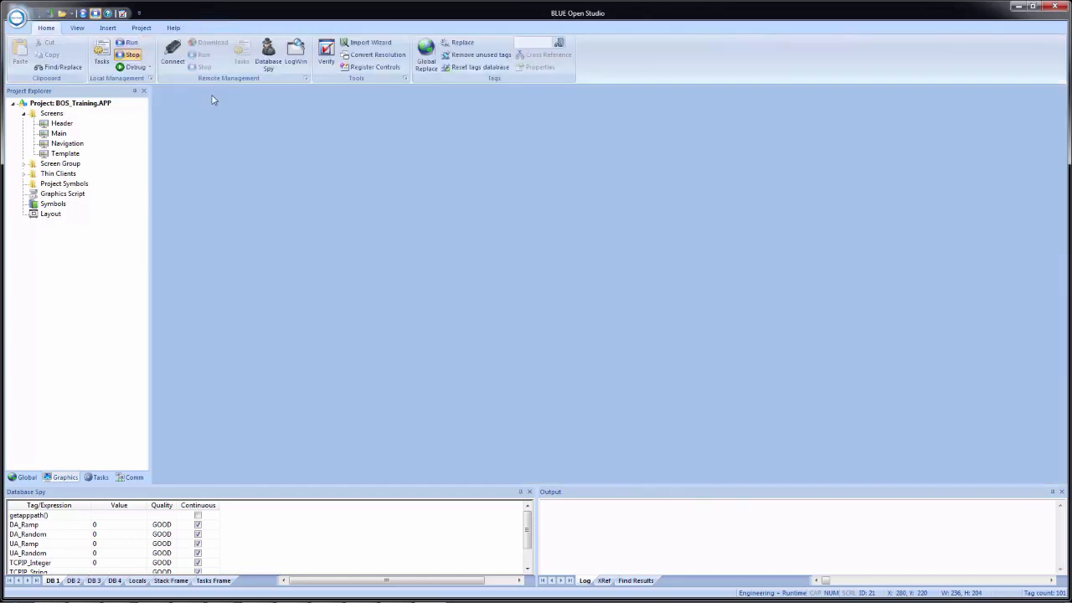
left_click(83, 14)
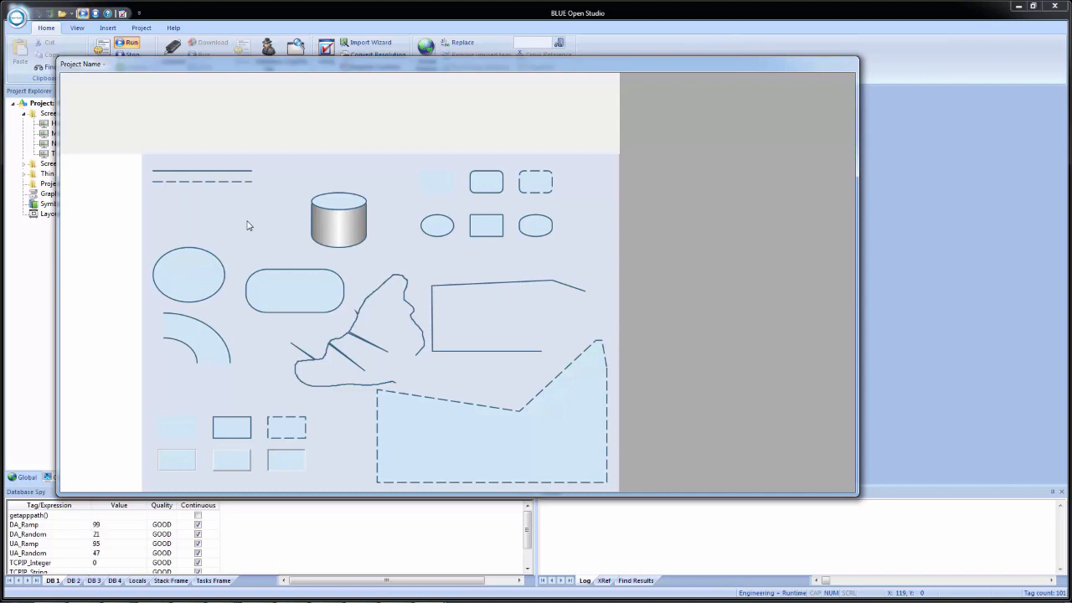
mouse_move(198, 281)
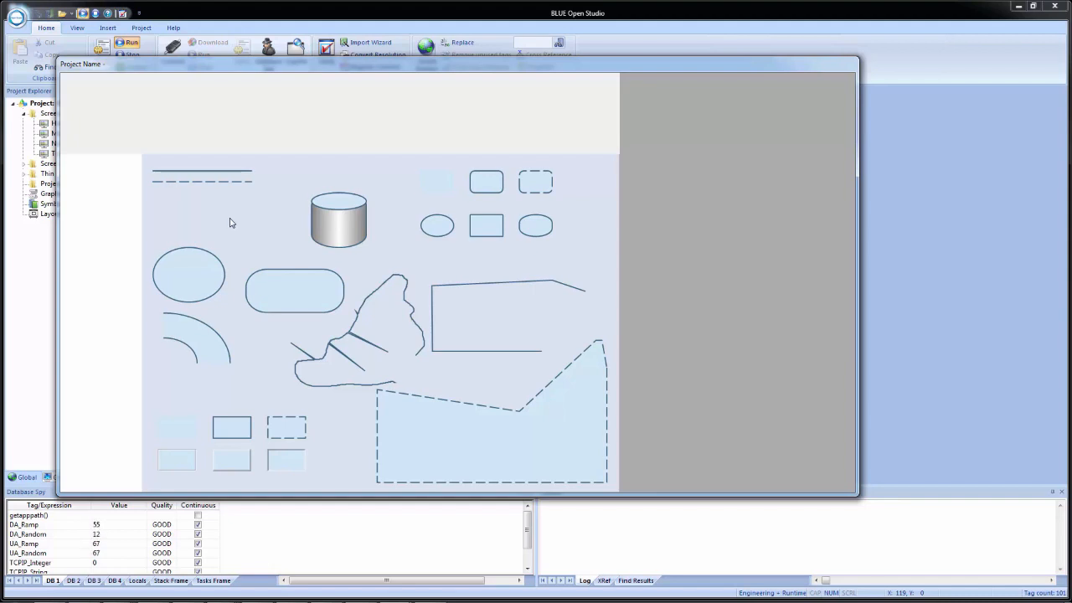
left_click(998, 241)
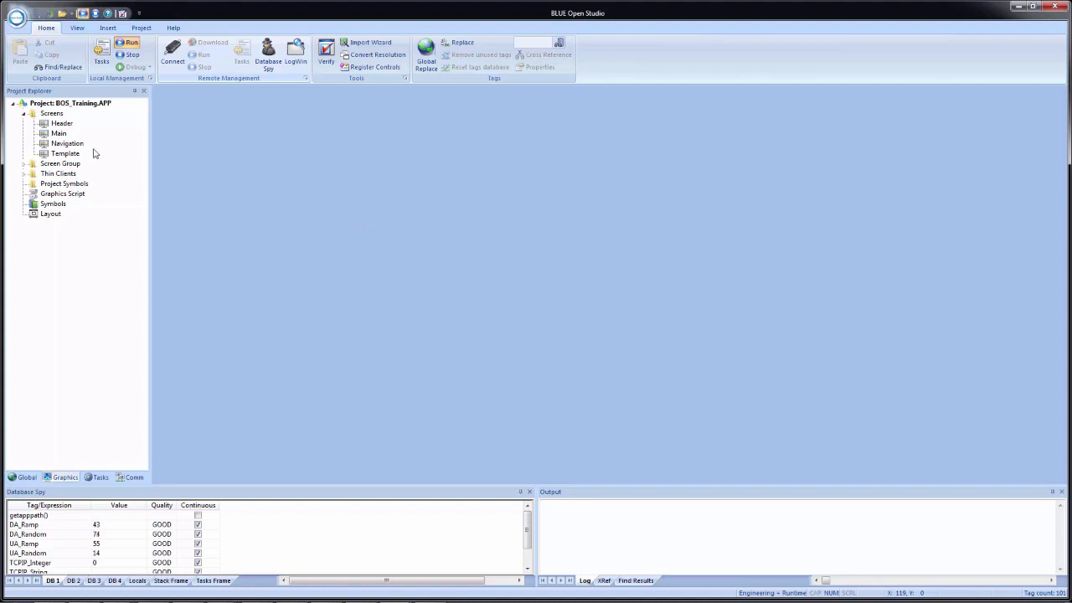
- Open the Header screen and draw a rectangle about 241 wide and 90 high on it
double_click(62, 125)
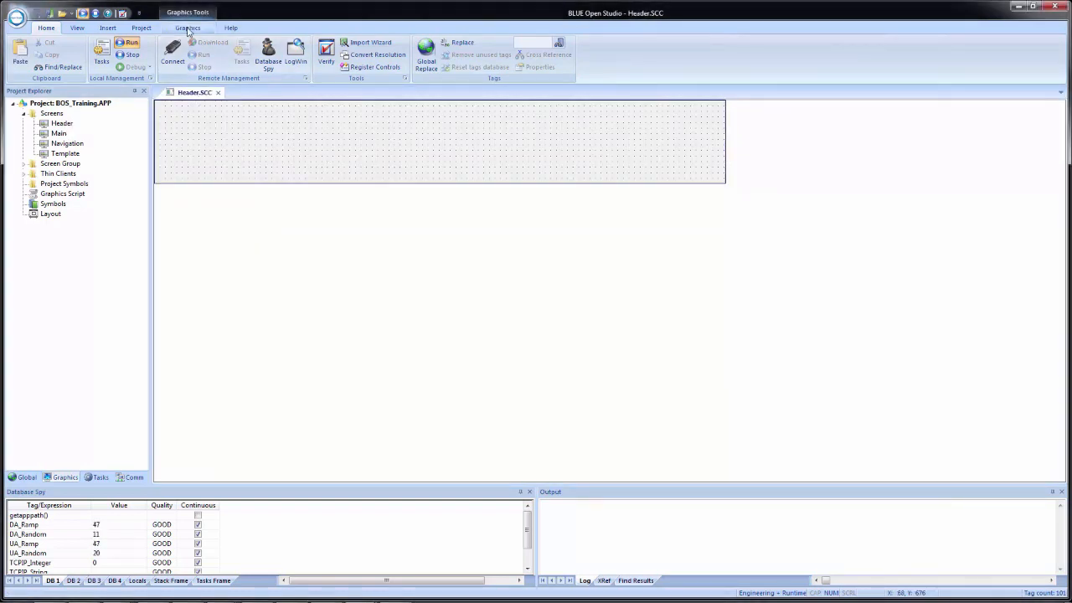
left_click(188, 28)
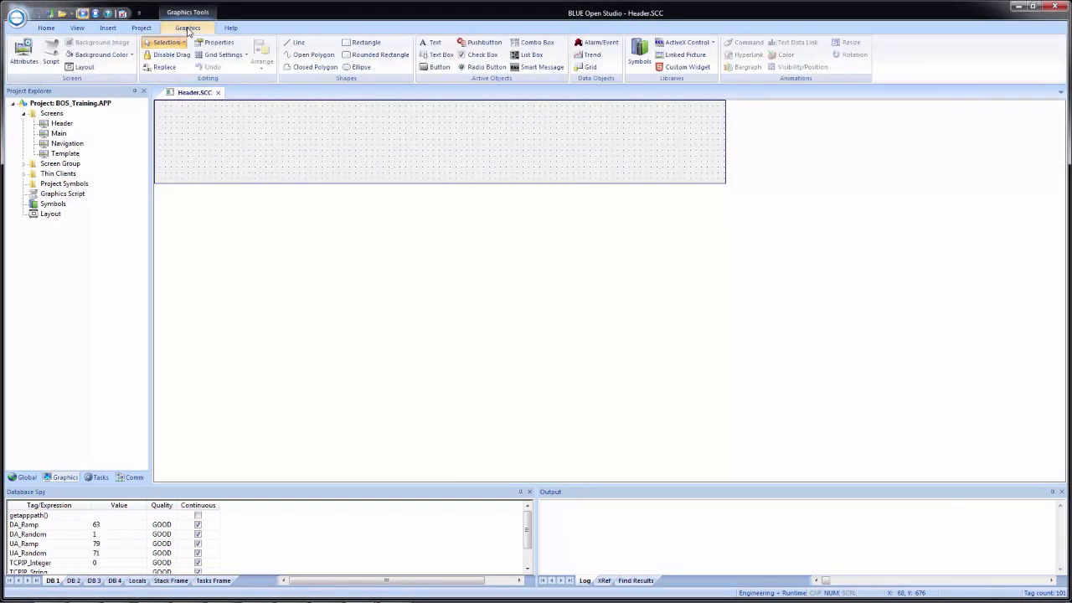
left_click(361, 42)
mouse_move(293, 117)
left_mouse_down()
mouse_move(366, 156)
mouse_move(430, 167)
left_mouse_up()
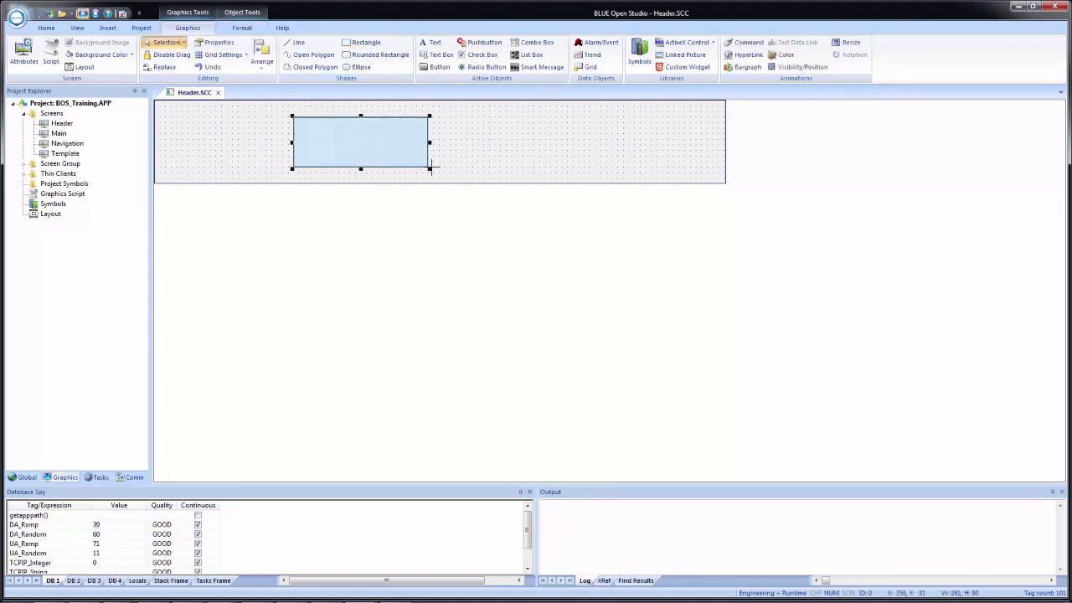
- Enter {Date}, {Time}, {GetComputerName()} and {GetComputerIP()} on separate lines as the header rectangle's caption
double_click(385, 159)
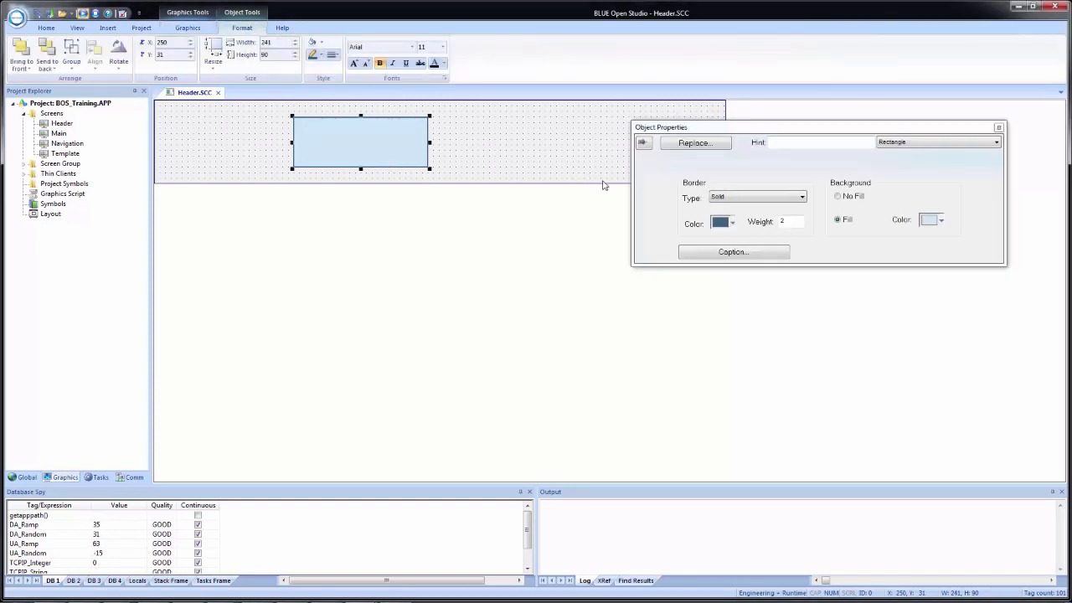
left_click(715, 253)
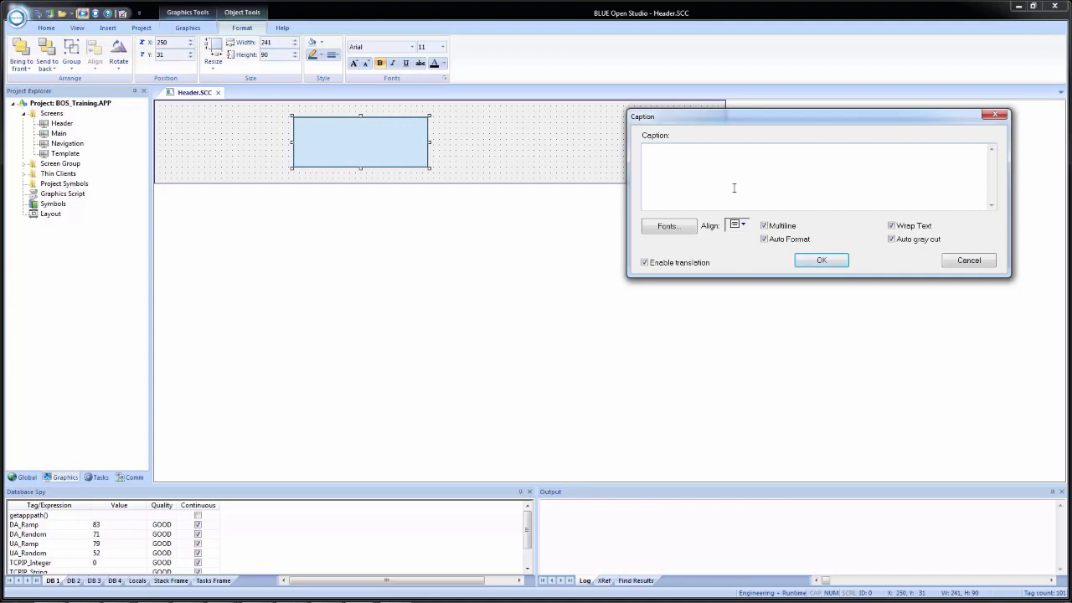
type("0Data")
key("Return")
type("{Time}")
key("Return")
type("{GetComputerIP(")
type("}")
key("Return")
type("{GetComputerName")
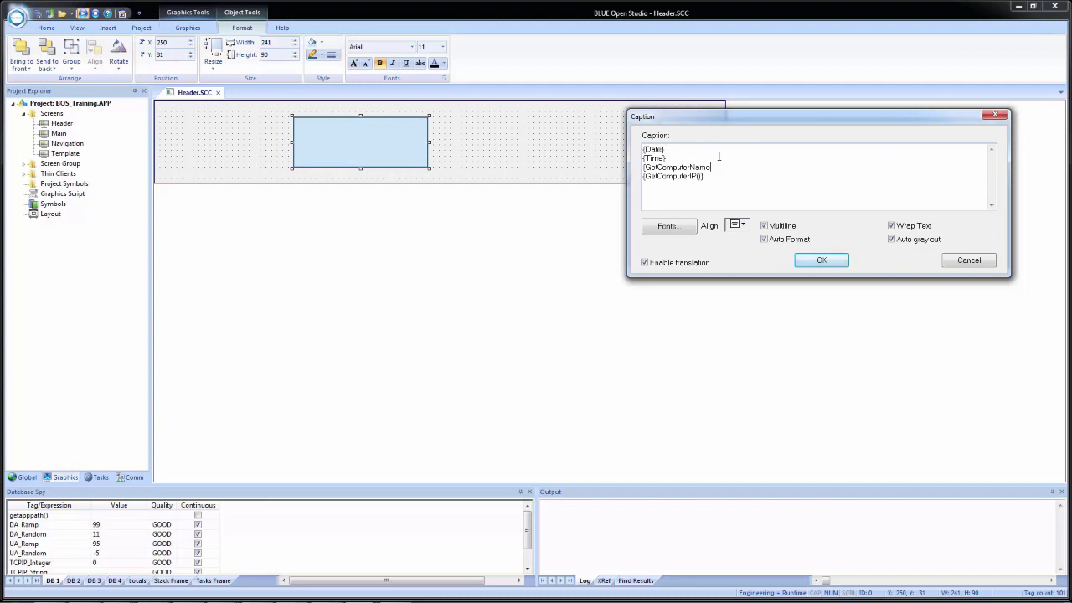
type("()}")
- Browse the caption's available fonts, try the Hebrew and Greek scripts and return the script to Western
left_click(669, 226)
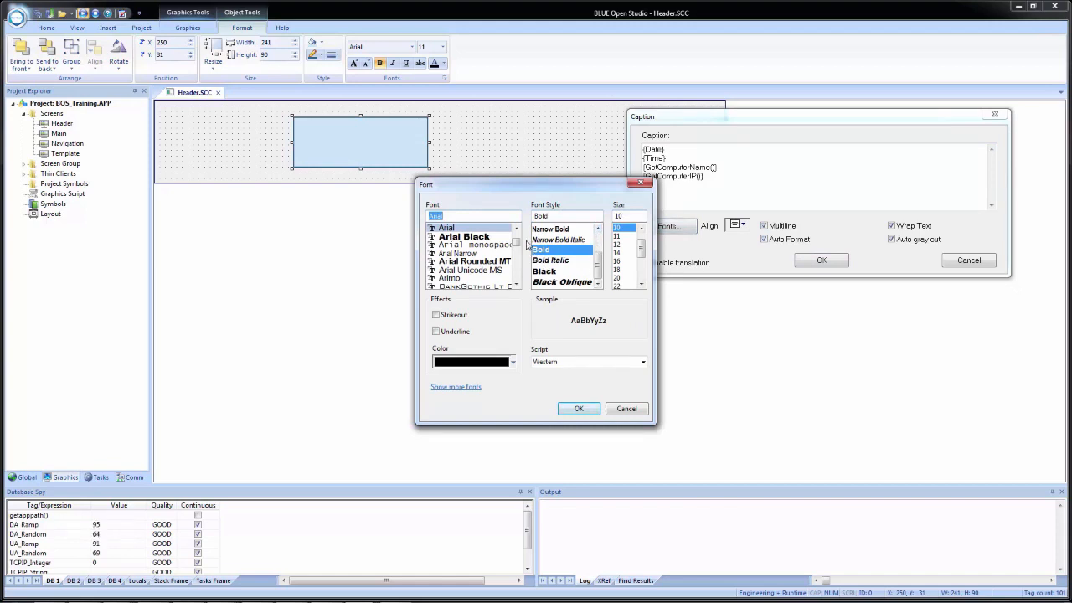
left_click_drag(516, 242, 522, 279)
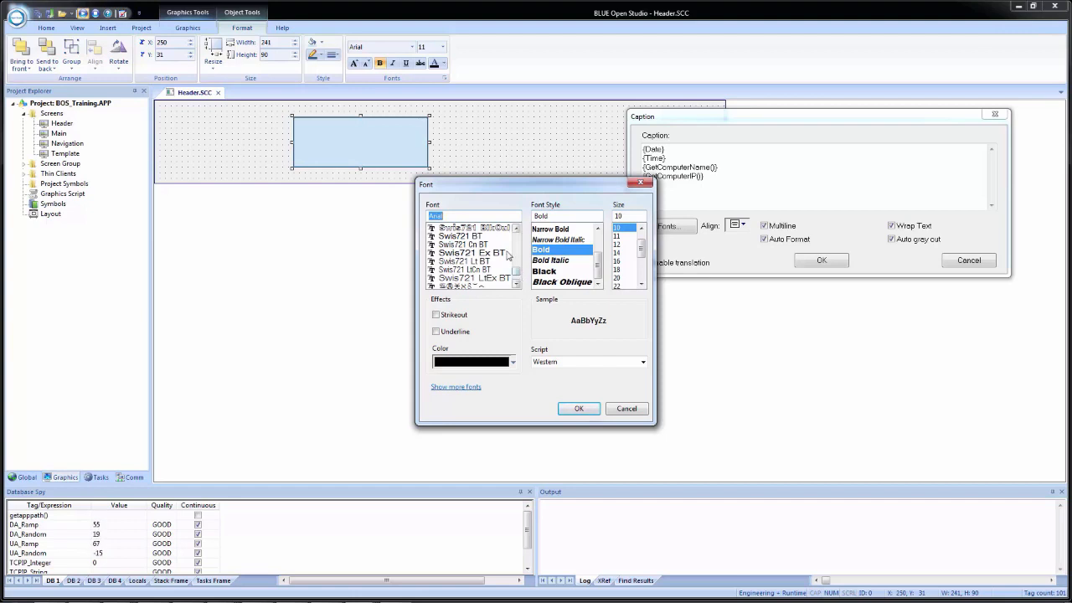
scroll(517, 241, "up", 3)
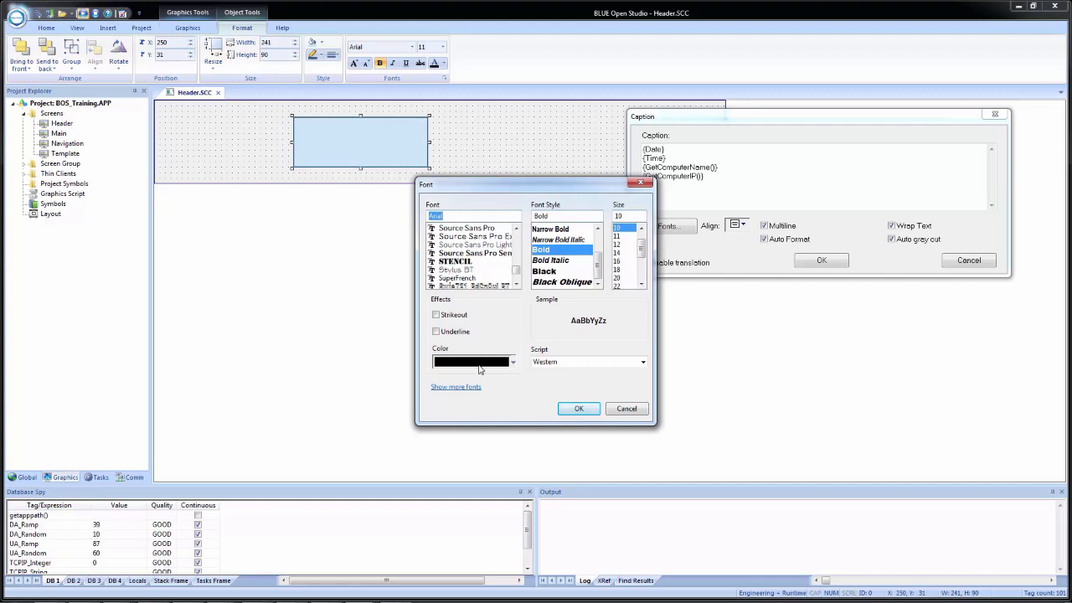
left_click(596, 363)
left_click(593, 381)
left_click(594, 363)
left_click(584, 397)
left_click(584, 365)
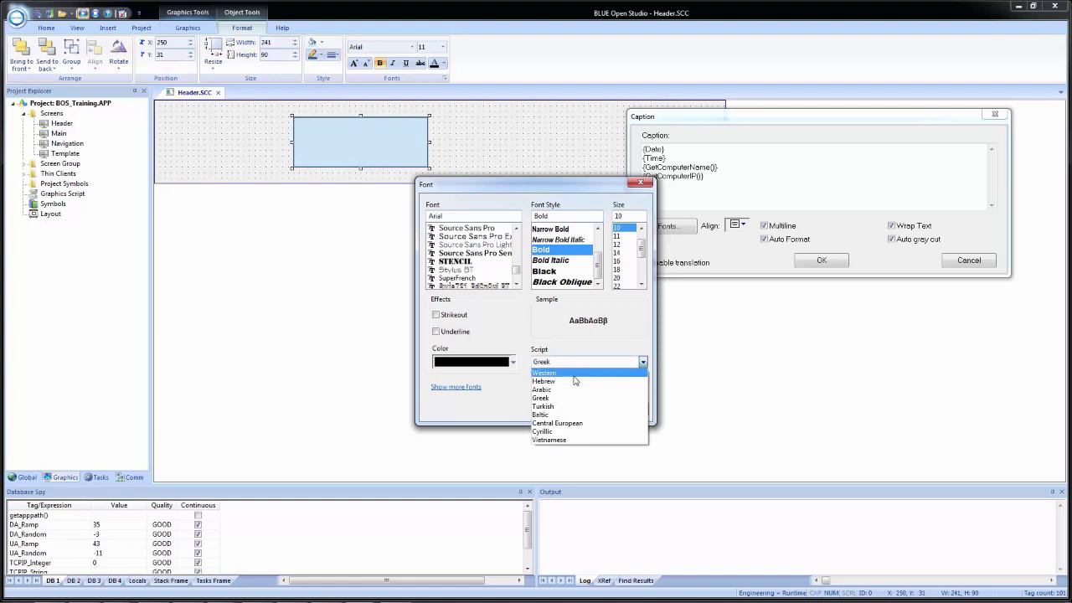
left_click(576, 373)
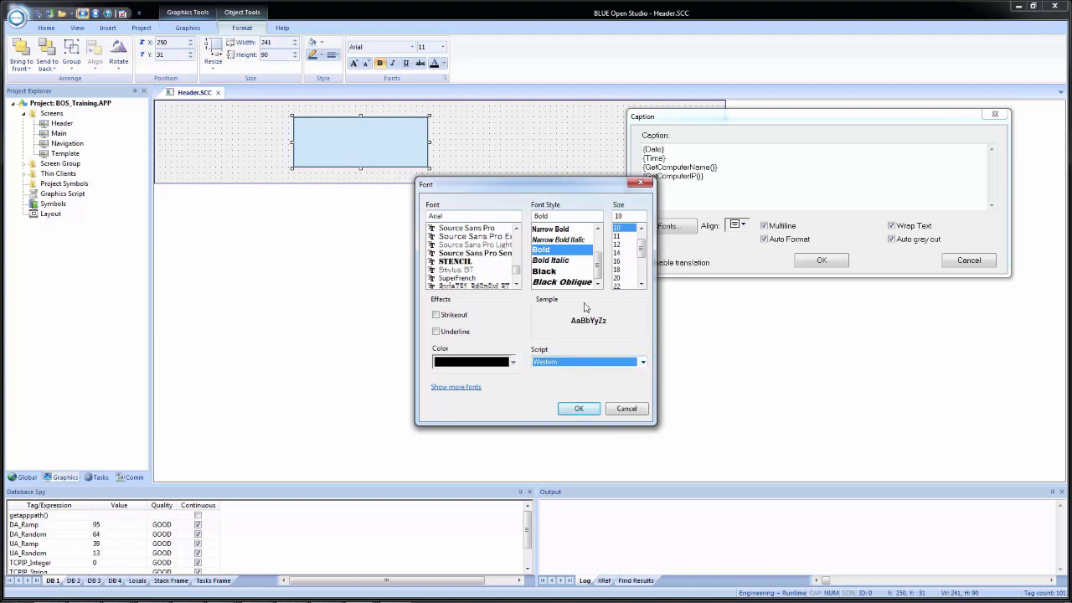
- Try the Bold Italic font style, return to Bold and cancel the font changes
left_click(549, 261)
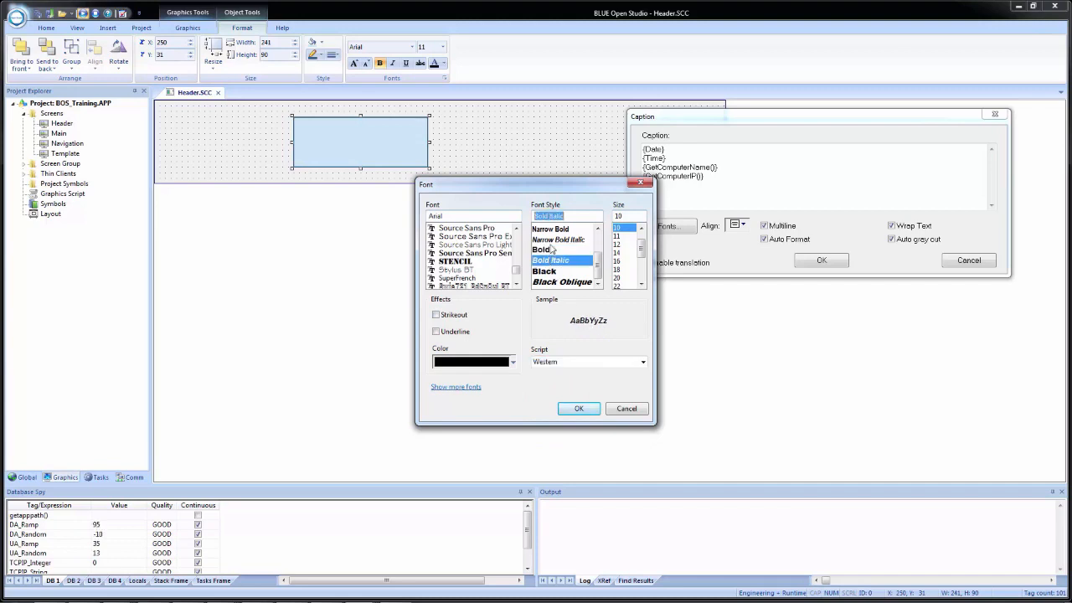
left_click(553, 250)
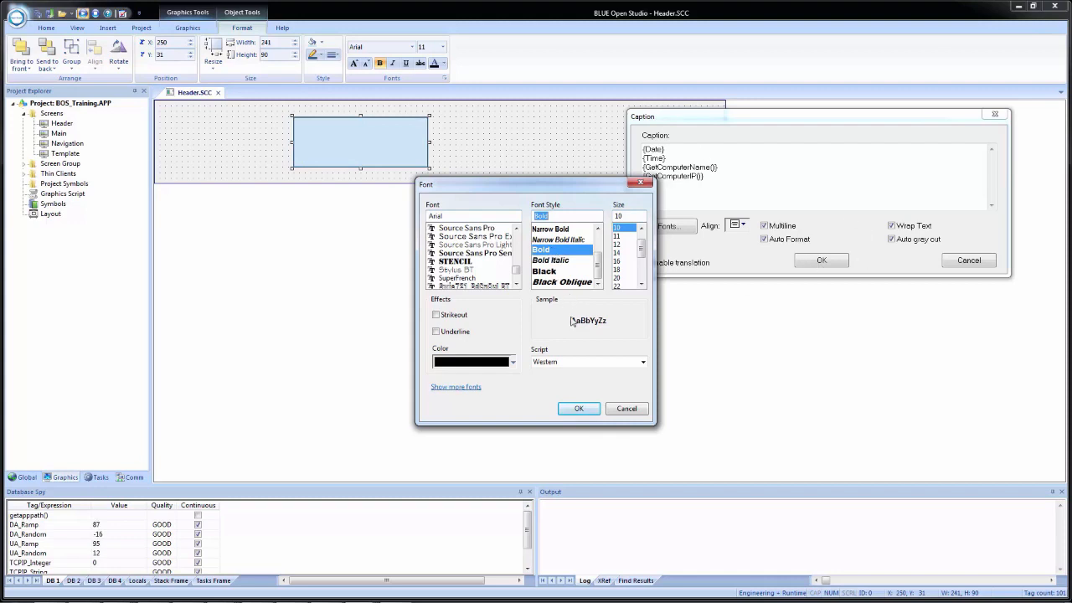
left_click(626, 409)
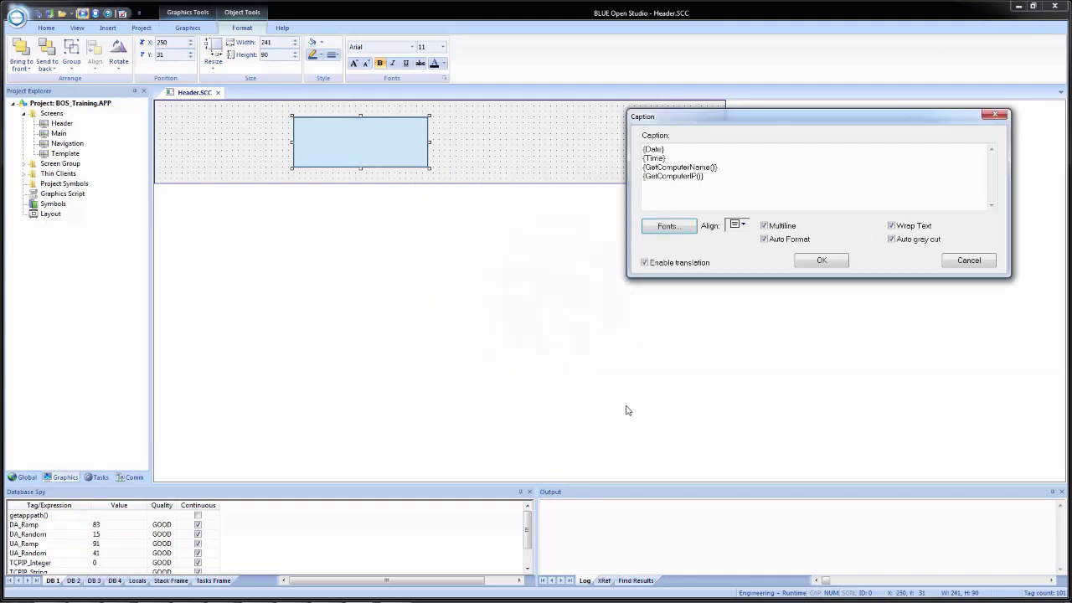
- Review the caption's alignment options and apply the caption to the header rectangle
left_click(743, 225)
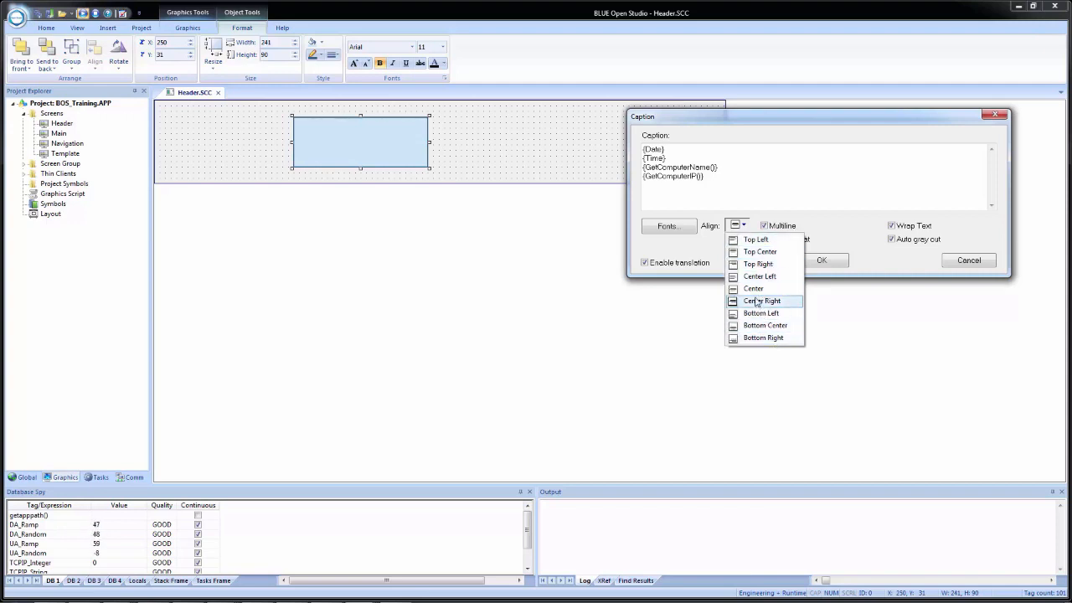
left_click(834, 226)
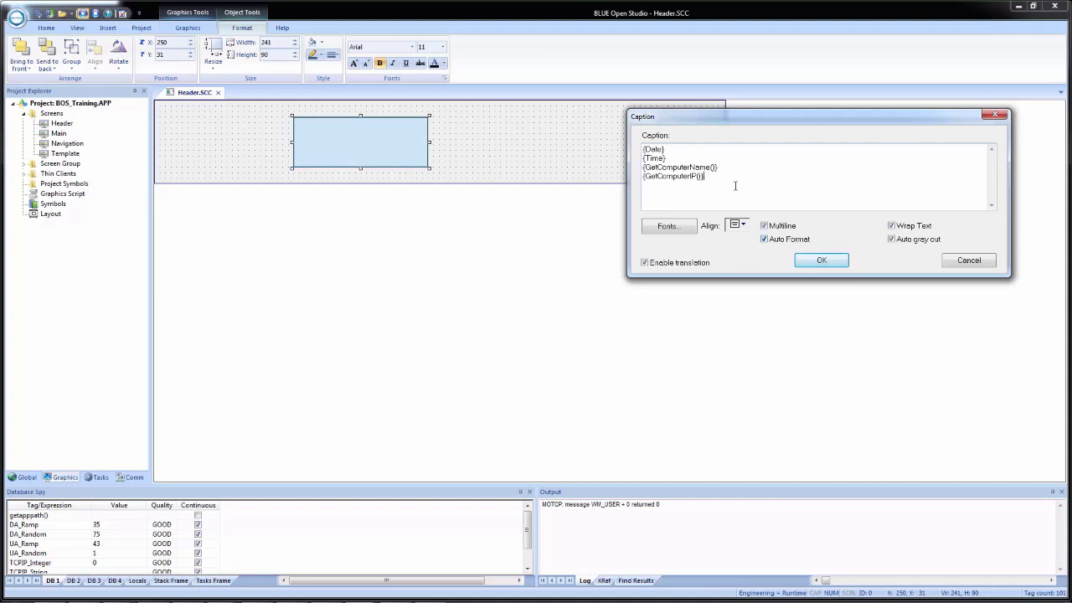
left_click(891, 238)
left_click(822, 261)
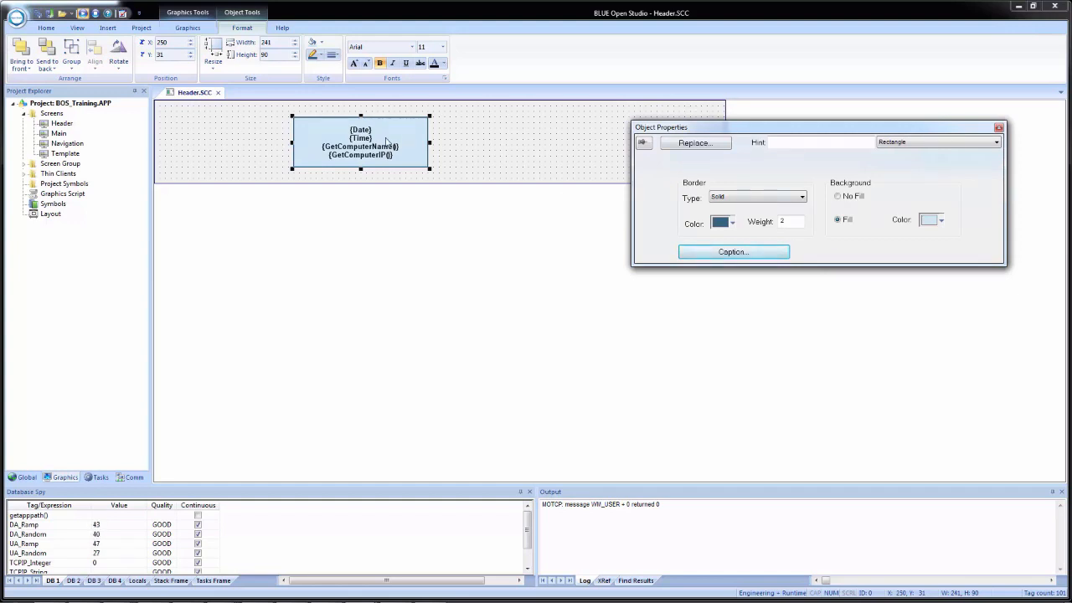
- Save the Header screen and check the rectangle's dynamic caption in the runtime viewer
left_click(486, 163)
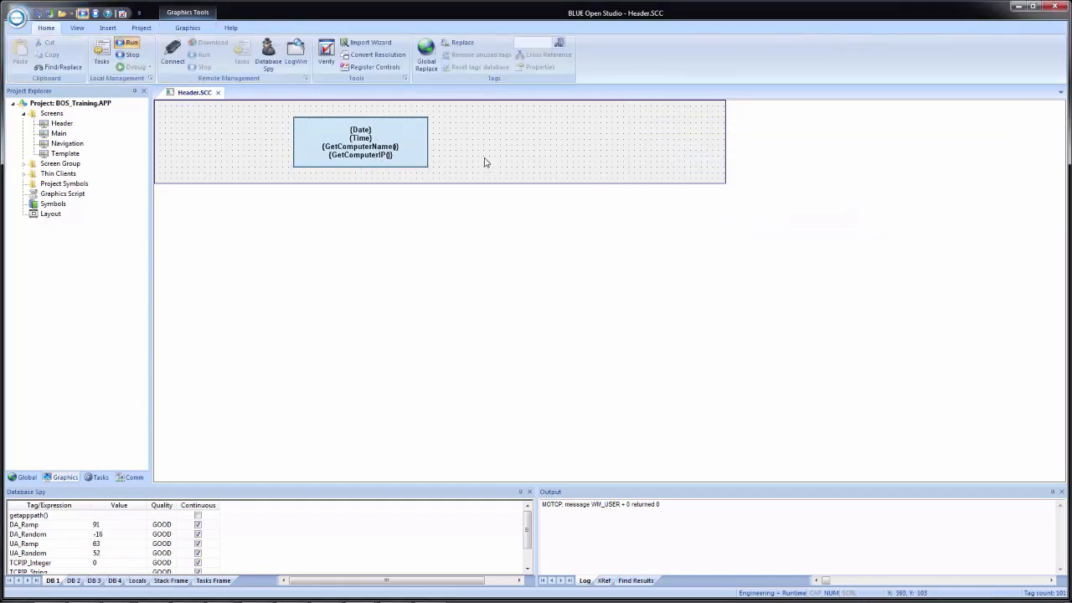
left_click(37, 15)
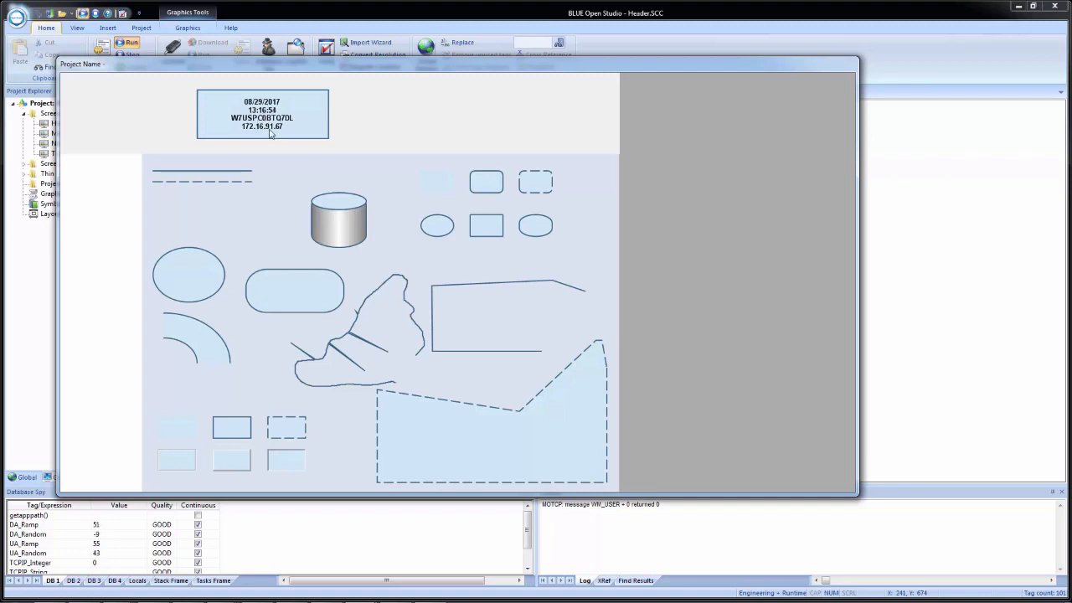
left_click(926, 210)
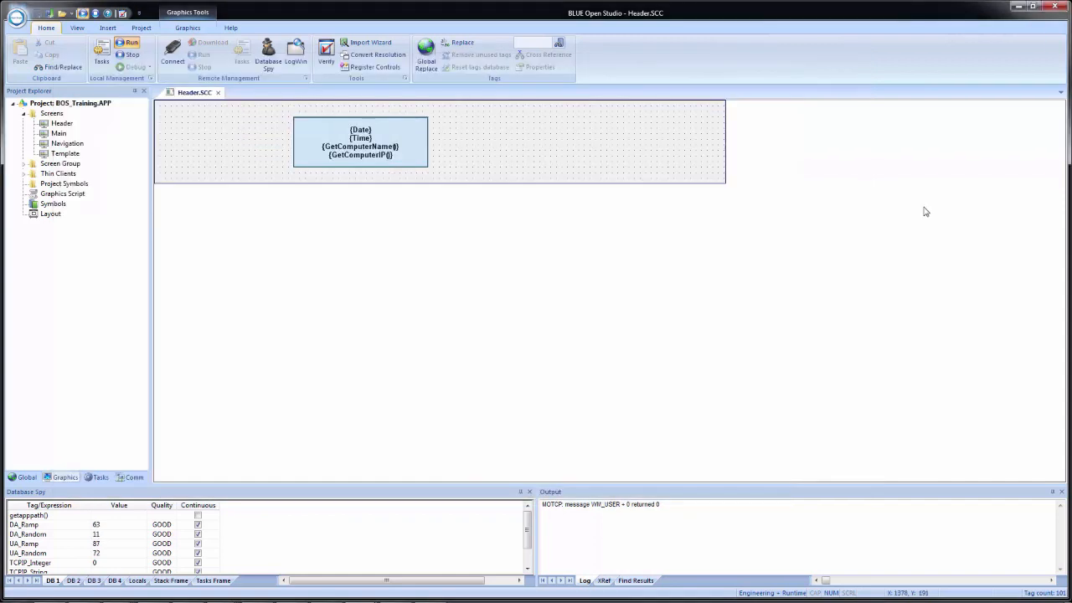
- Prefix the header caption's computer name and IP lines with "Computer:" and "IP Address:", and save the screen to view it at runtime
double_click(327, 151)
left_click(709, 250)
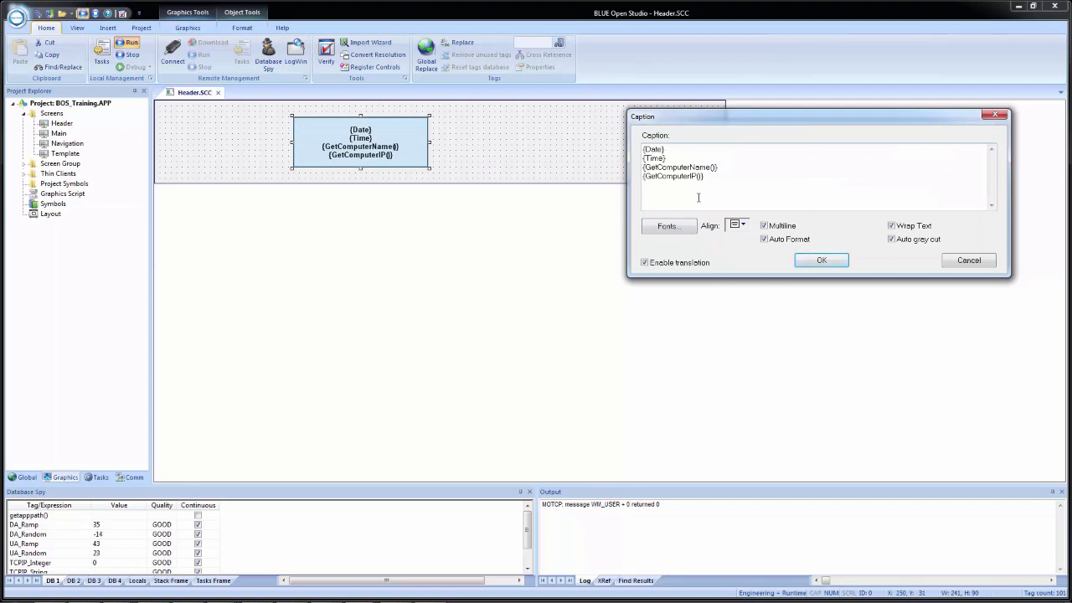
type("Computer:")
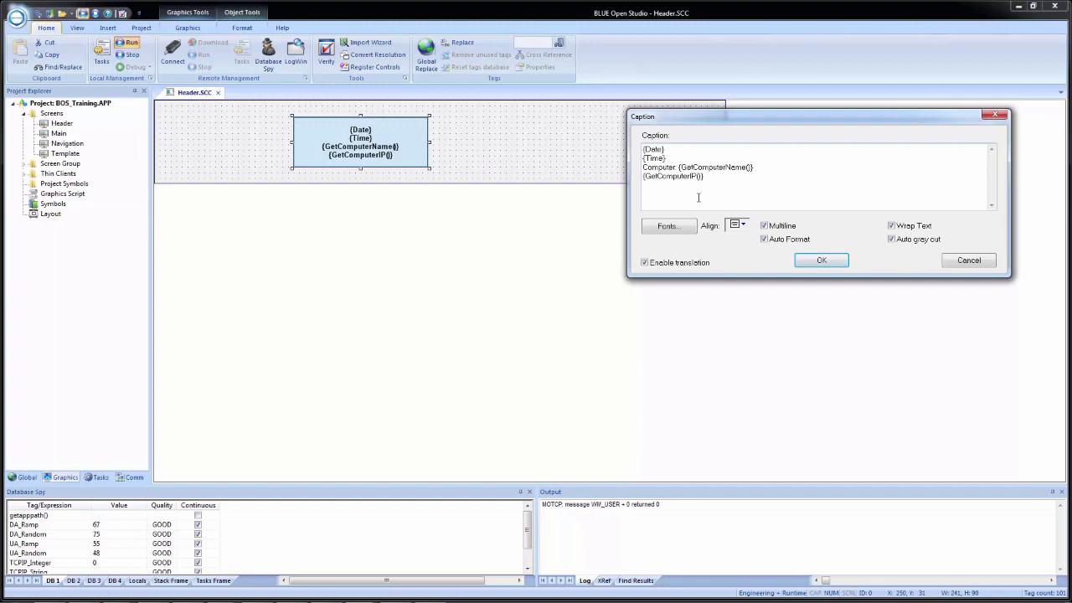
type("IP:")
key("BackSpace")
key("BackSpace")
type("Address:")
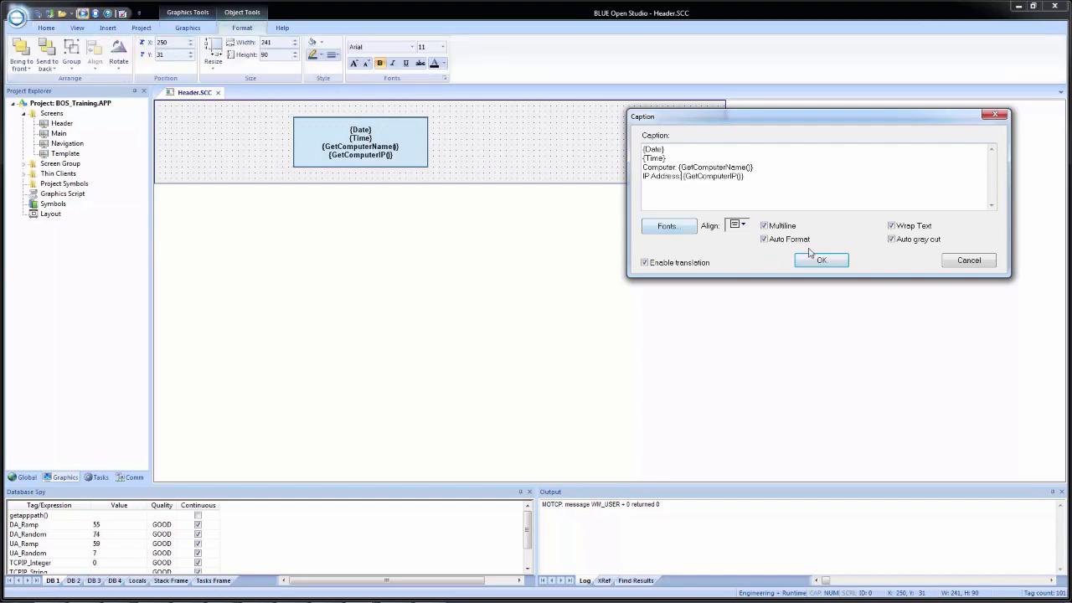
left_click(821, 262)
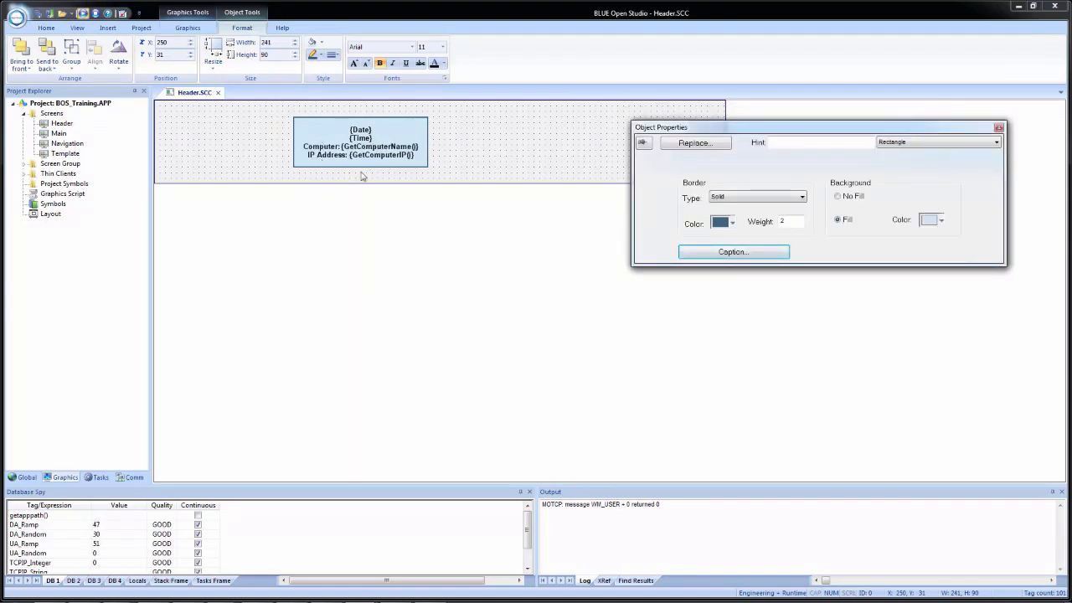
left_click(39, 16)
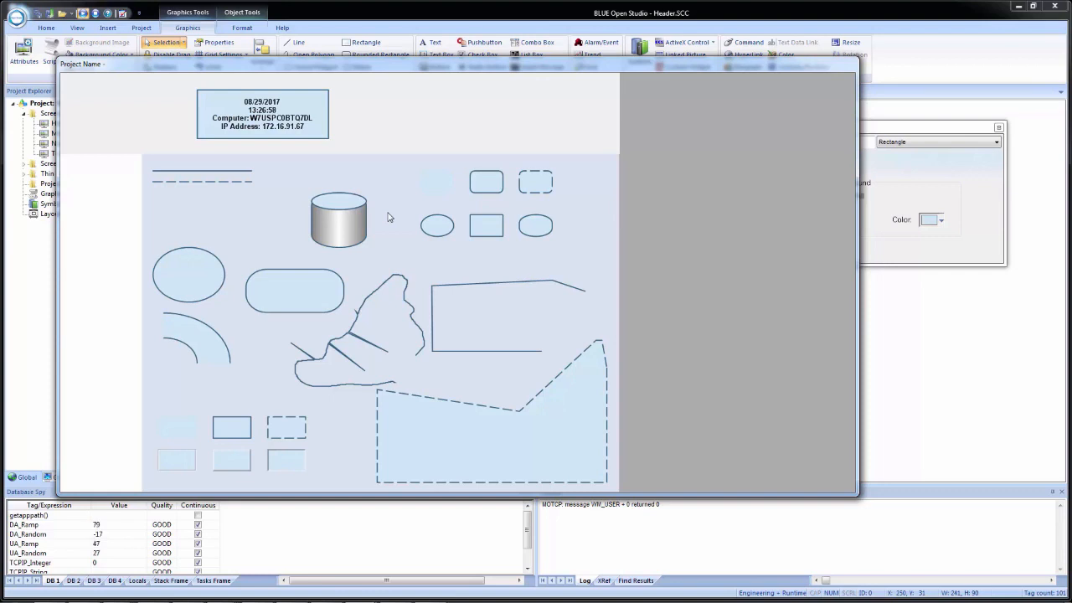
left_click(934, 341)
- Replace the caption's {Time} line with {If(Hour=0 or Hour=12,"12",If(Hour<12,Hour,Hour-12))}:{Format("%02s",Minute)}:{Format("%02s",Second)} {If(Hour<12,"AM","PM")}
double_click(391, 155)
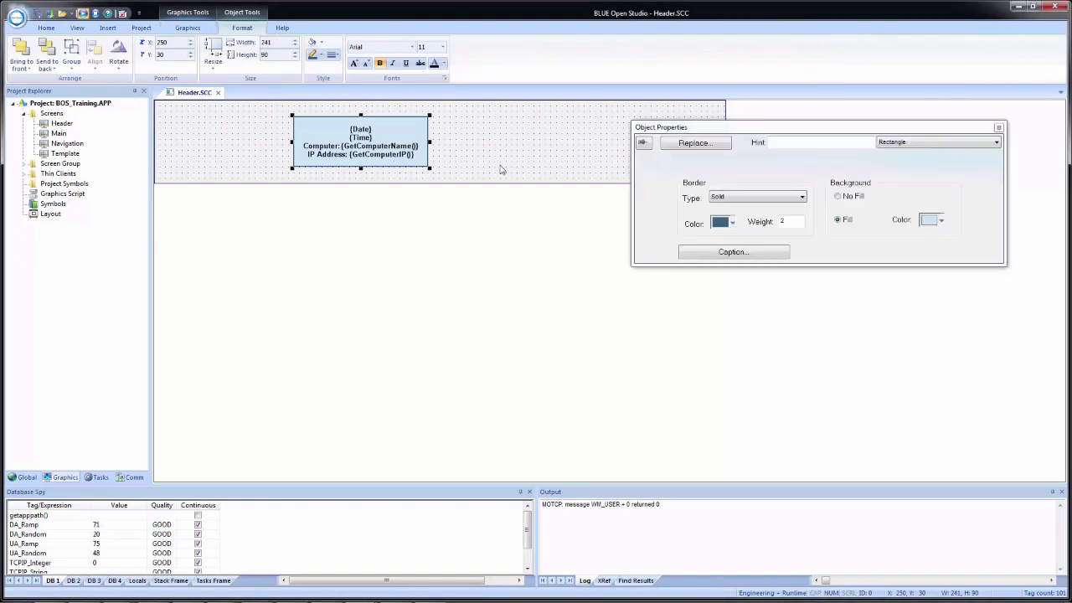
left_click(715, 252)
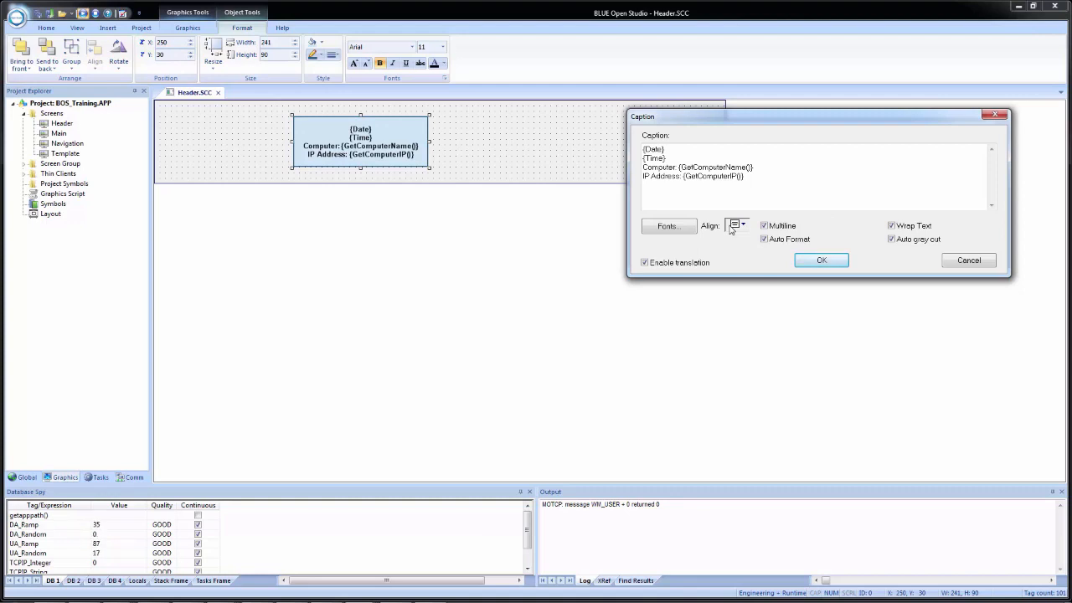
left_click(639, 165)
left_click_drag(639, 165, 638, 159)
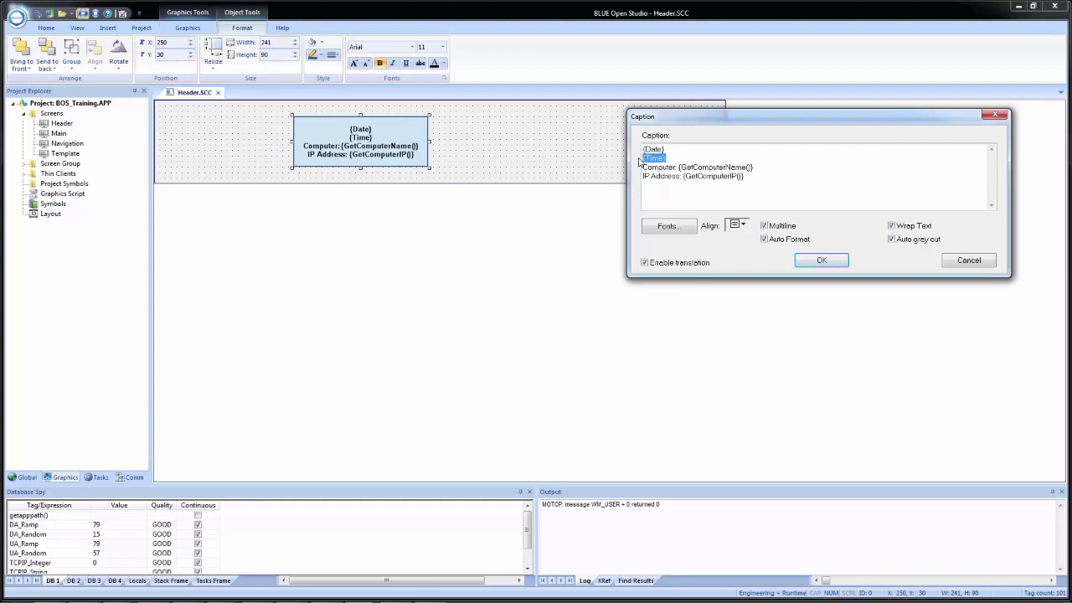
type("{If(Hour<12,Hour,Hour-12)}:{Format(\"%02s\",Minute)}:{Format(\"%02s\",Second)}{If(Hour<12,\"AM\",\"PM\")}")
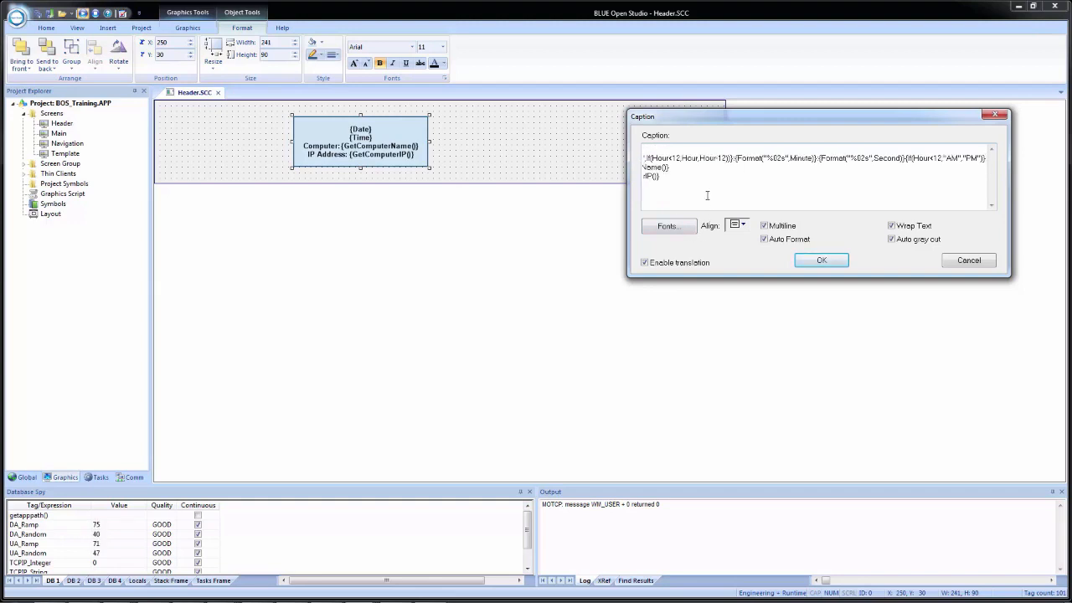
key("Home")
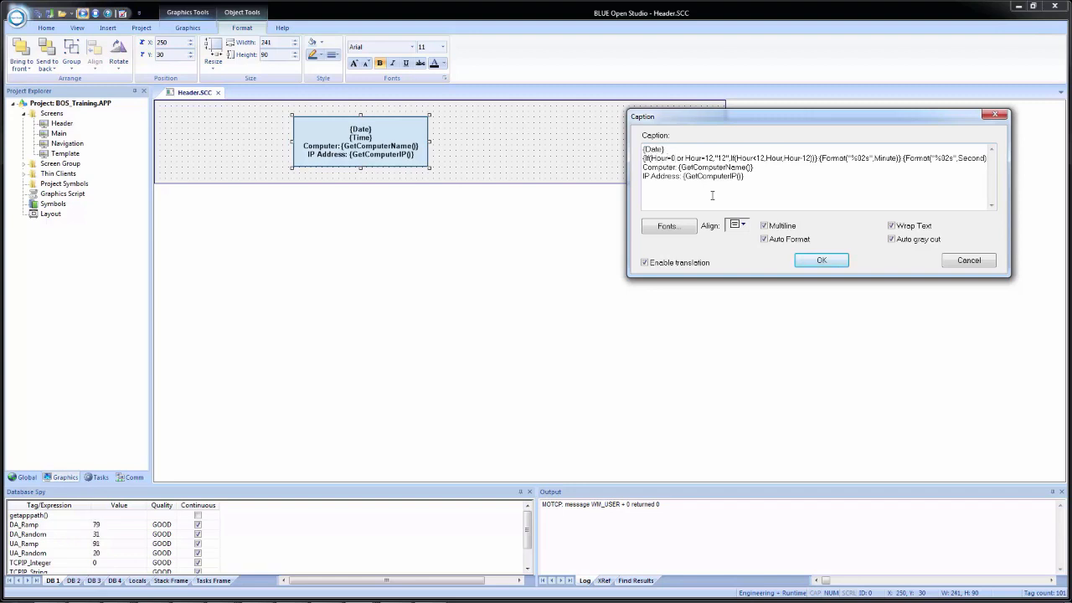
- Examine the 12-hour time expression in the caption, going through its hour, minute, second and AM/PM parts
key("Right")
key("Right")
key("Right")
key("Right")
key("Right")
key("Right")
key("Right")
key("Right")
key("Right")
key("Right")
key("Right")
key("Right")
key("Right")
key("Right")
type(":")
type(")")
key("Right")
key("Right")
key("Right")
key("Right")
key("Right")
key("Right")
key("Right")
key("Right")
key("Right")
key("Right")
key("Right")
key("Right")
key("Right")
key("Right")
key("Right")
type(")")
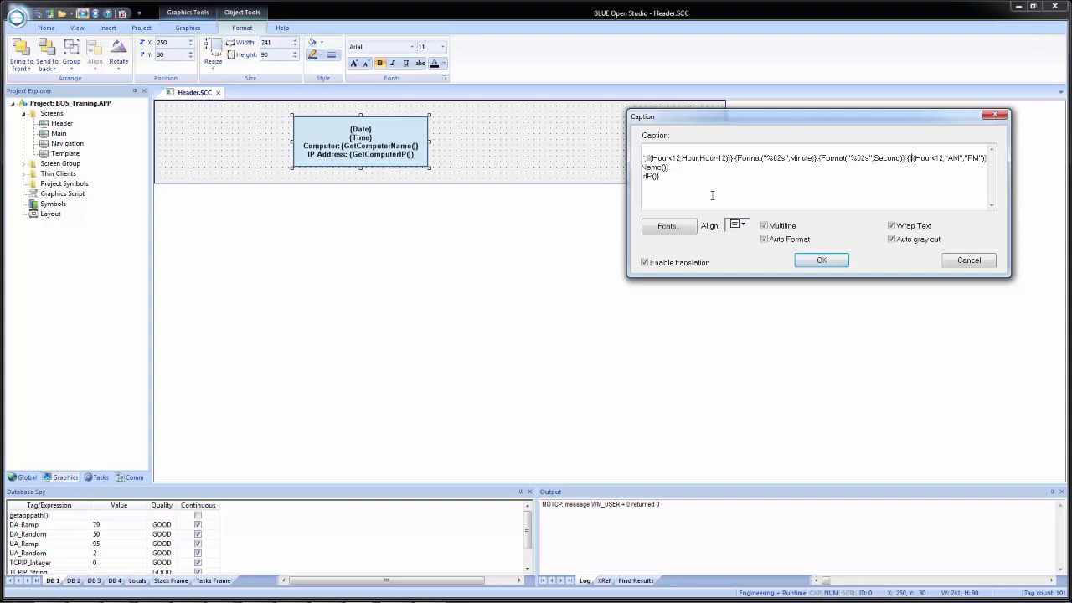
key("Right")
key("Right")
key("Right")
key("Right")
key("Right")
- Apply the 12-hour time caption and save the Header screen to view it at runtime
left_click(833, 263)
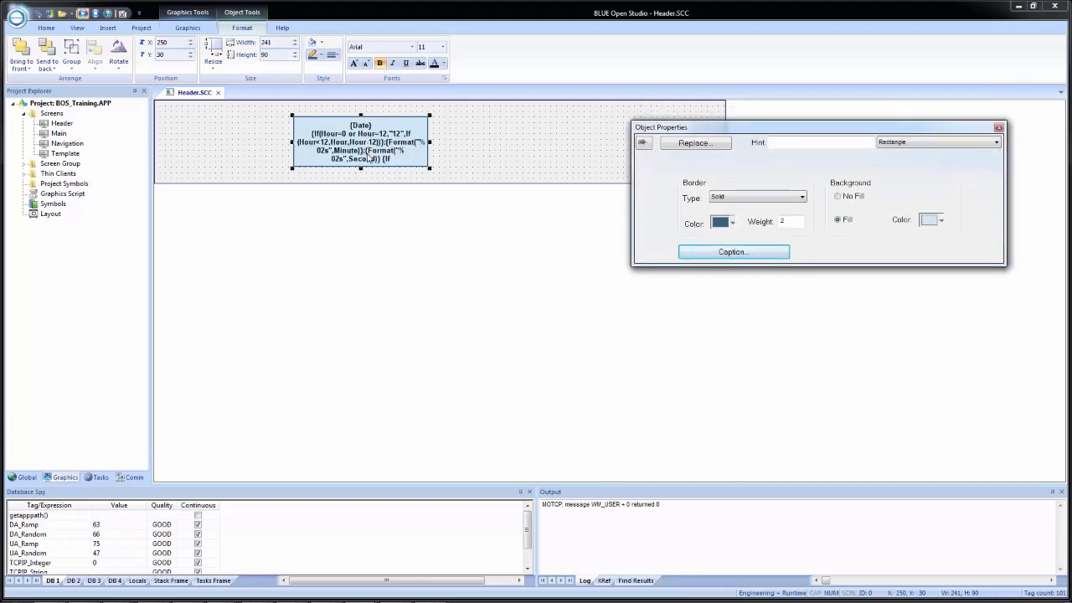
left_click(39, 14)
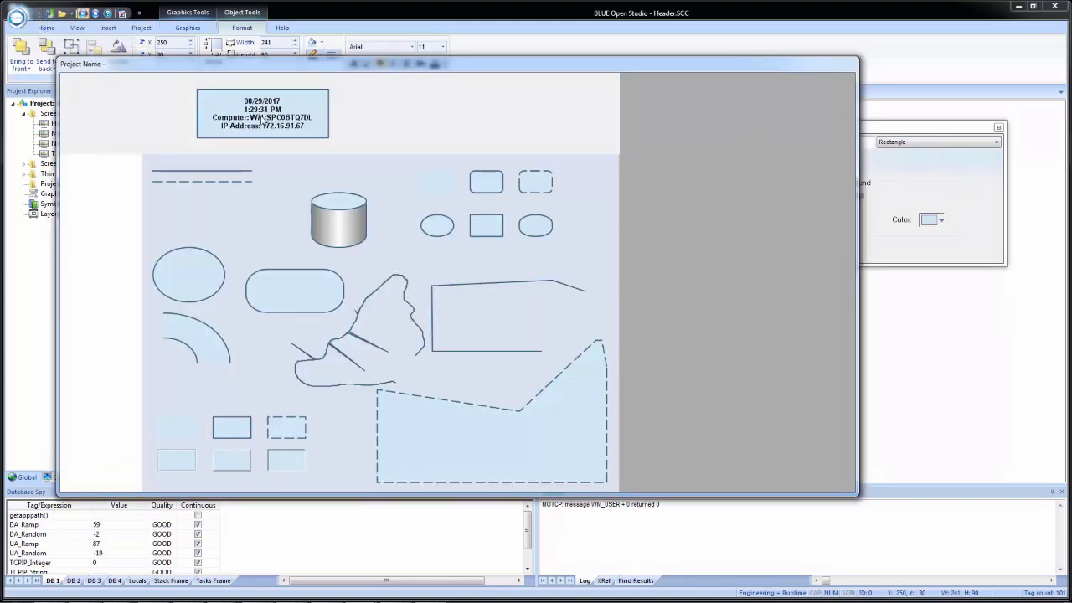